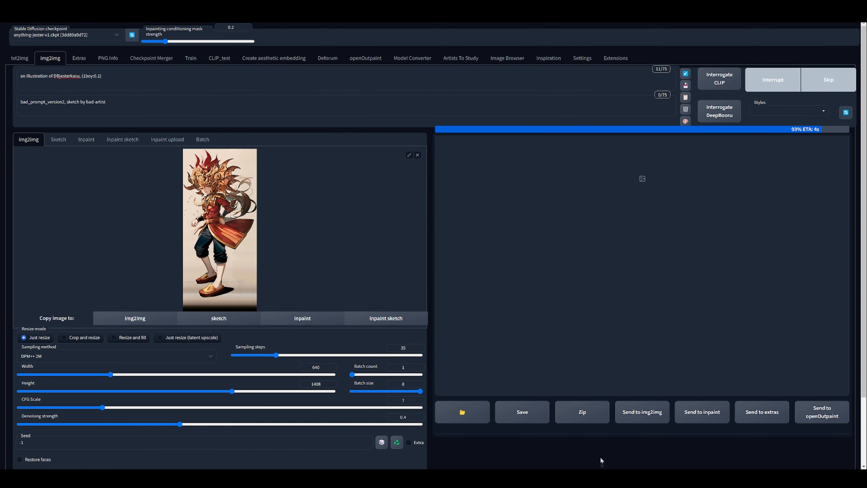
- Enlarge the generated img2img grid and look through the individual character variations one by one
left_click(677, 280)
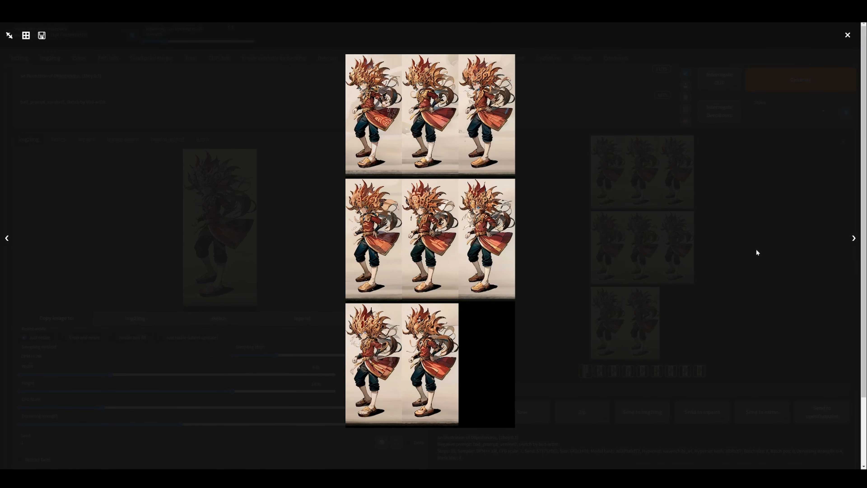
left_click(852, 237)
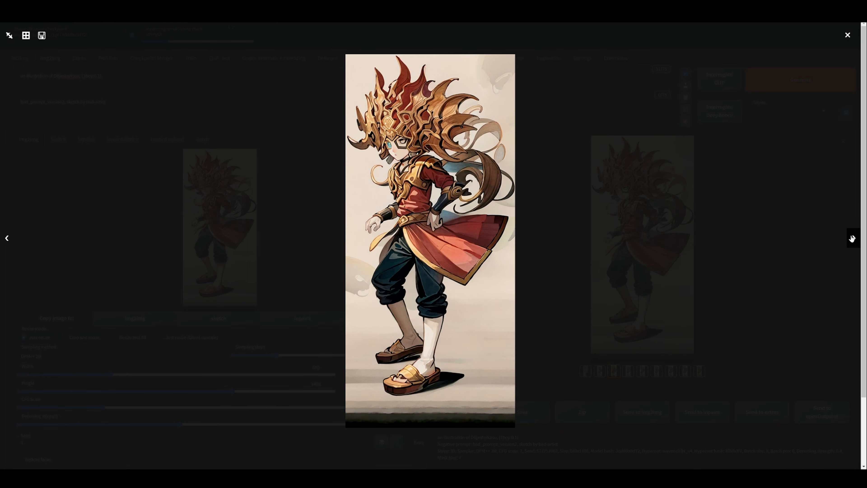
left_click(851, 237)
left_click(851, 238)
left_click(851, 238)
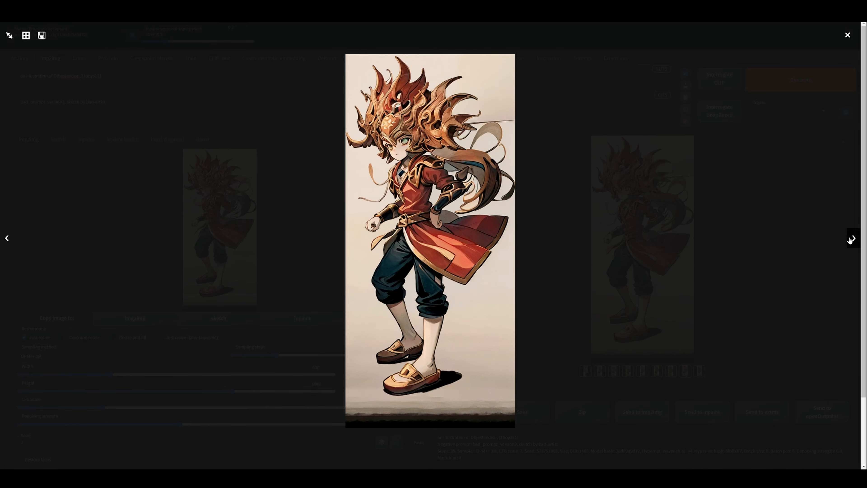
key("Escape")
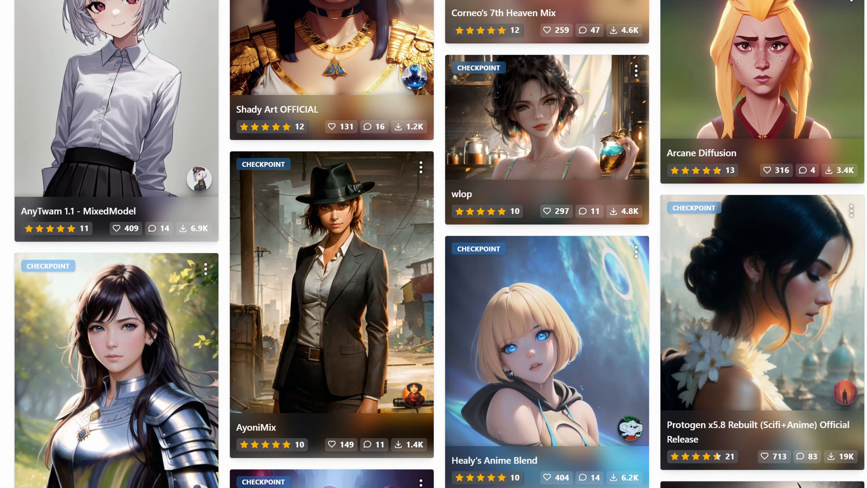
- Browse the online gallery of checkpoint models
scroll(434, 243, "down", 7)
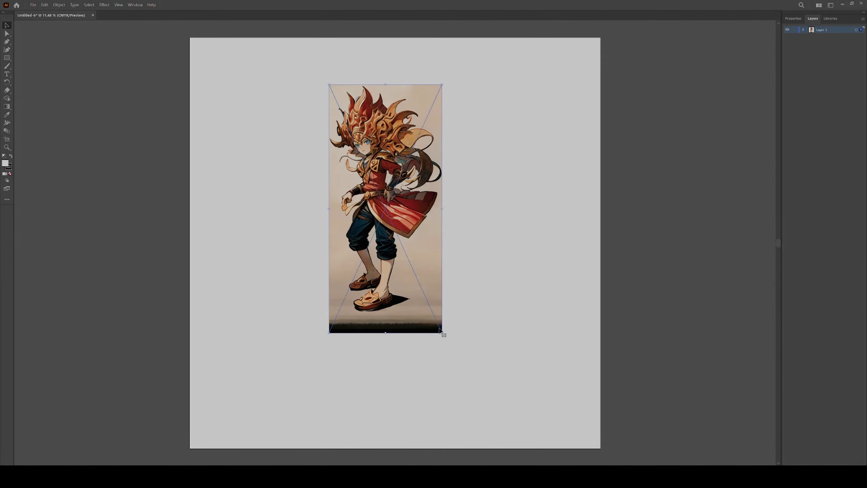
- In Illustrator, enlarge the placed character image and position it near the middle of the artboard
left_click_drag(442, 333, 539, 406)
key("a")
mouse_move(434, 221)
left_mouse_down()
mouse_move(437, 205)
mouse_move(424, 210)
left_mouse_up()
key("Return")
key("Return")
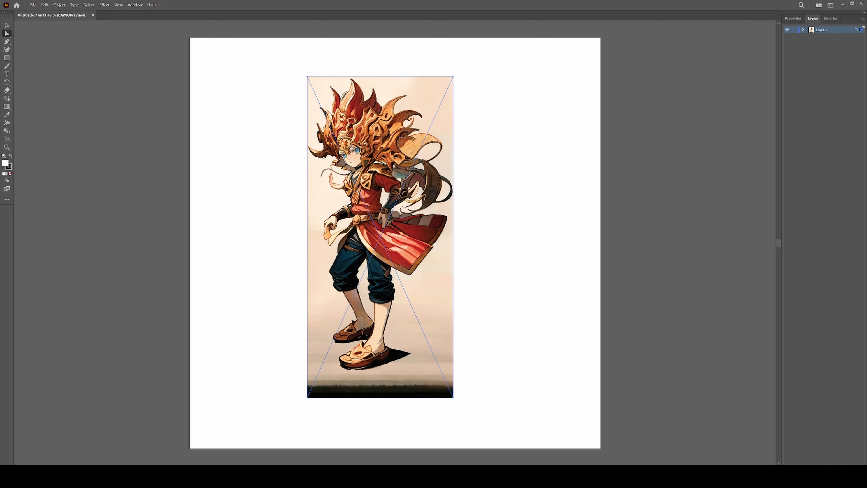
- Run Image Trace on the character image with the High Fidelity Photo preset and preview enabled
left_click(135, 5)
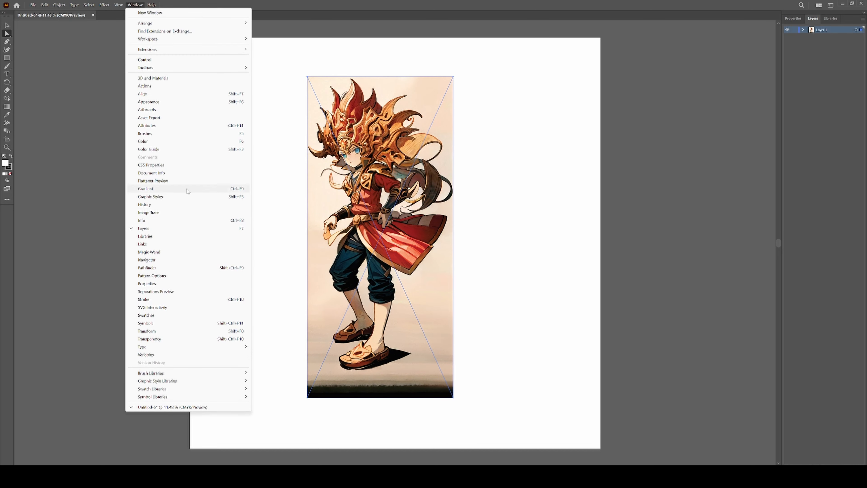
left_click(159, 215)
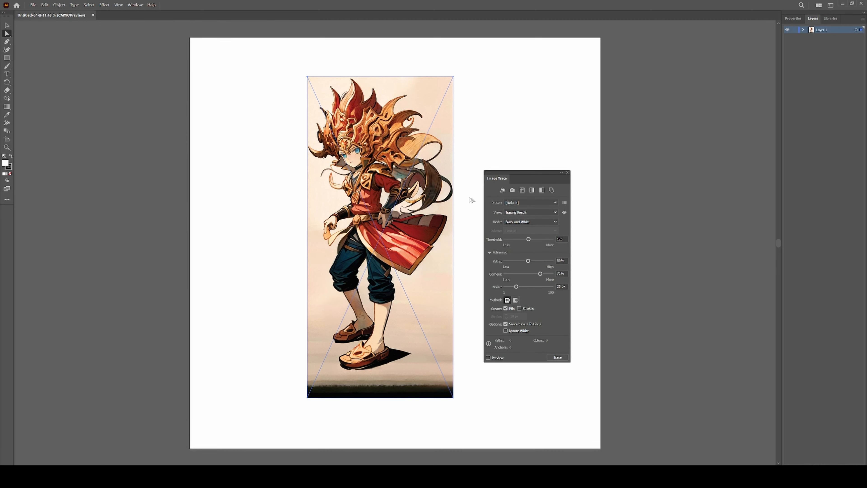
left_click(525, 226)
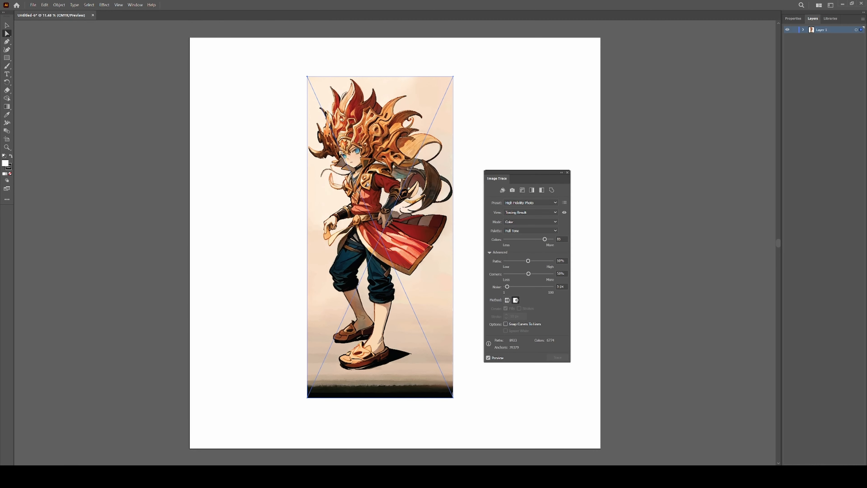
- Examine the traced character's face, armour and clothing up close for edge and colour detail
scroll(355, 174, "up", 5)
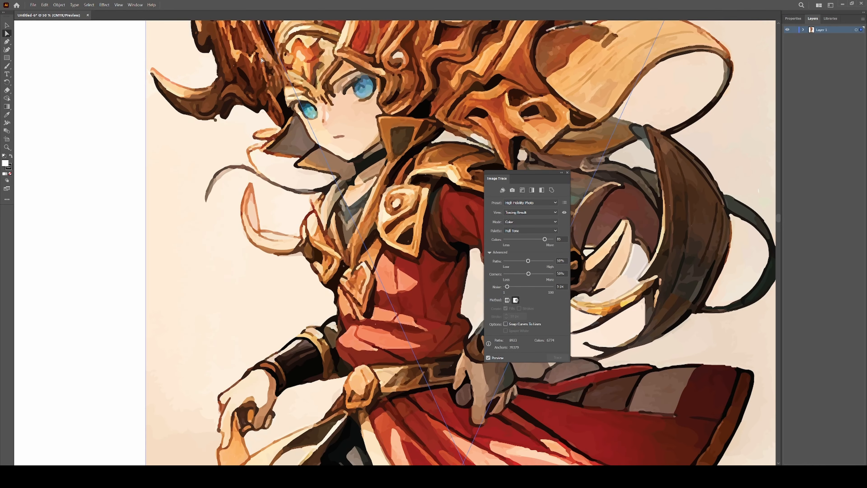
scroll(428, 214, "up", 1)
scroll(411, 291, "down", 1)
left_click_drag(410, 290, 403, 185)
scroll(404, 184, "up", 1)
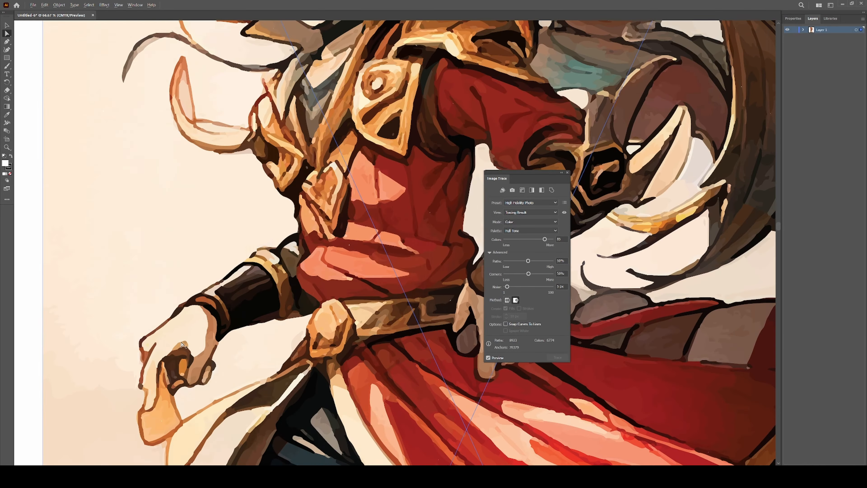
scroll(238, 241, "down", 5)
left_click_drag(263, 267, 327, 269)
- Change the trace preset to Low Fidelity Photo and move the Image Trace settings away from the artwork to check the result
left_click(527, 202)
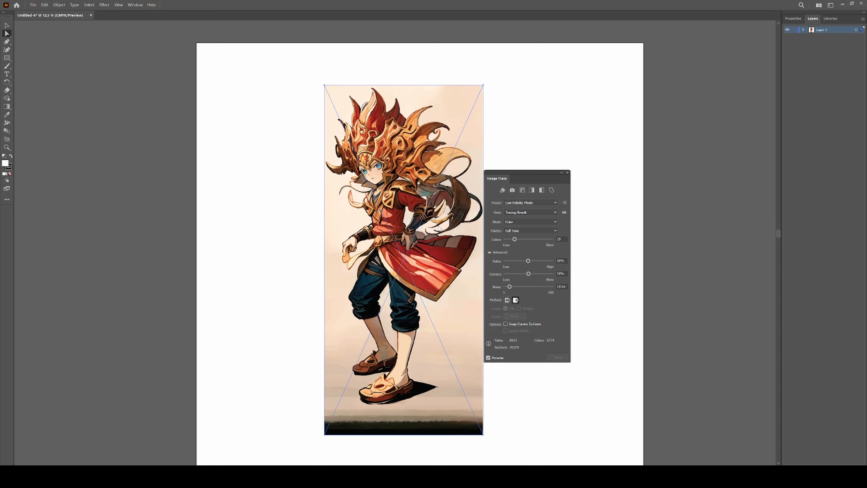
left_click_drag(530, 173, 567, 169)
scroll(384, 190, "up", 3)
scroll(378, 134, "down", 2)
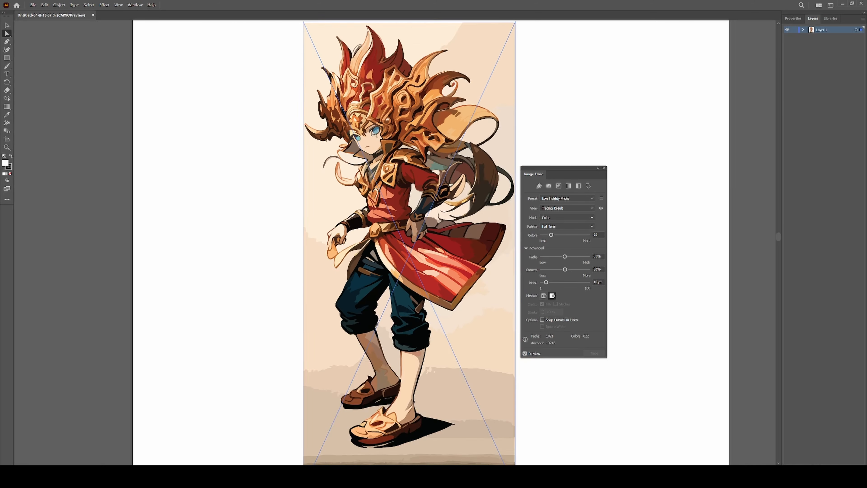
scroll(342, 136, "up", 2)
scroll(385, 191, "down", 2)
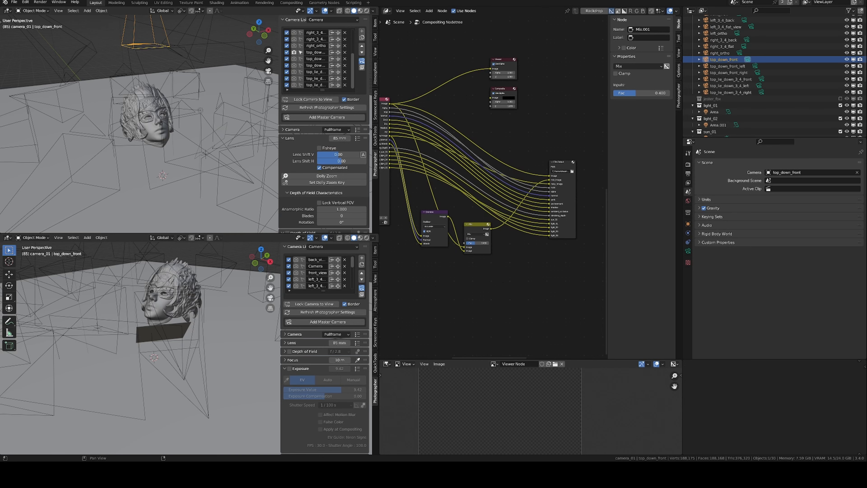
- In Blender, inspect the mask scene and look through the top_lie_down_3_4 front, left and right cameras in turn
left_click_drag(200, 136, 132, 164)
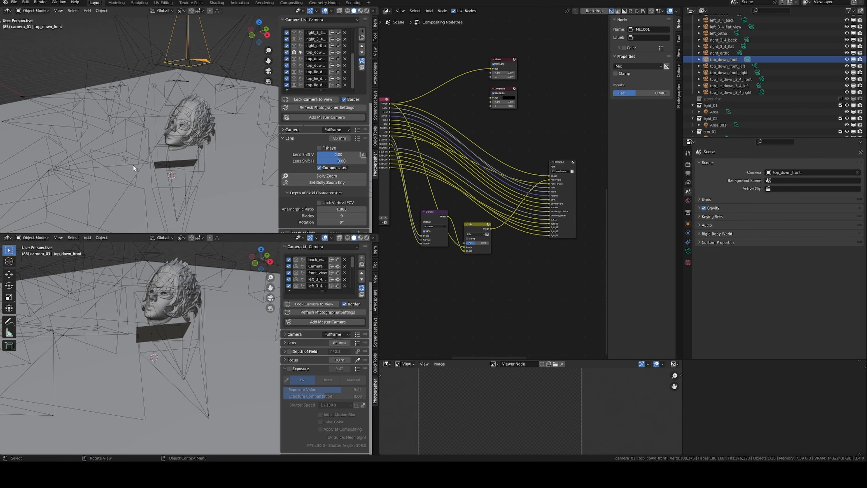
scroll(192, 294, "down", 2)
left_click_drag(192, 295, 253, 311)
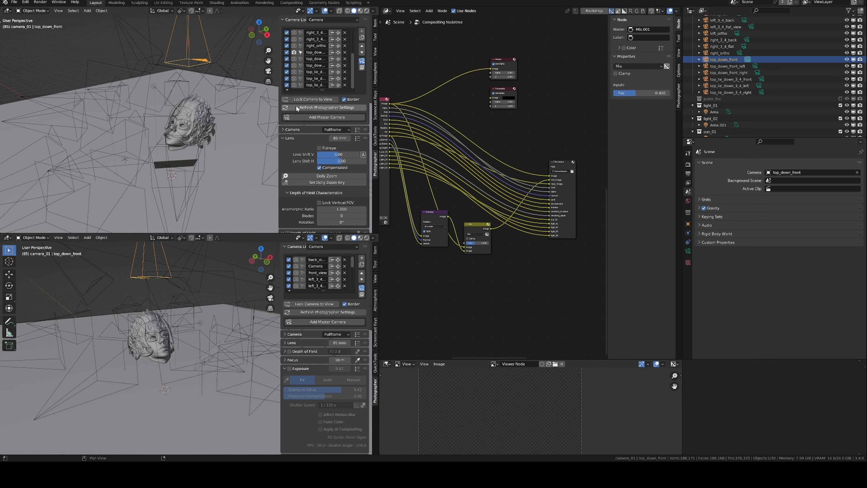
left_click(294, 73)
left_click(294, 79)
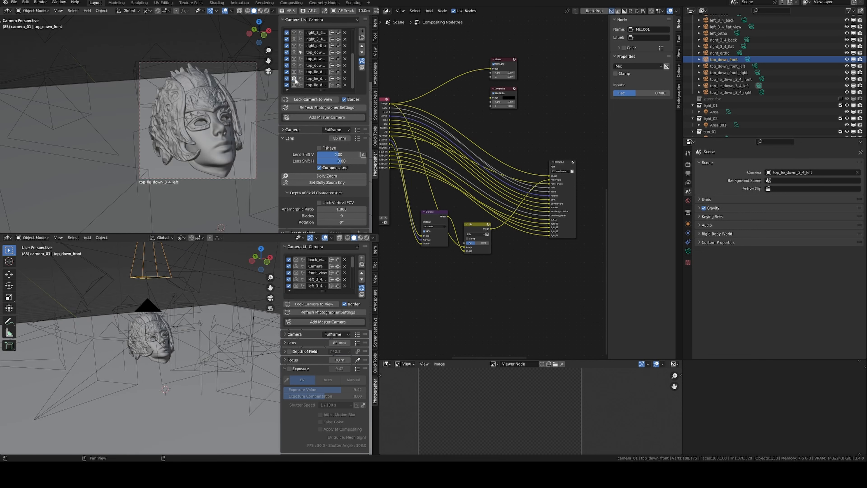
left_click(294, 85)
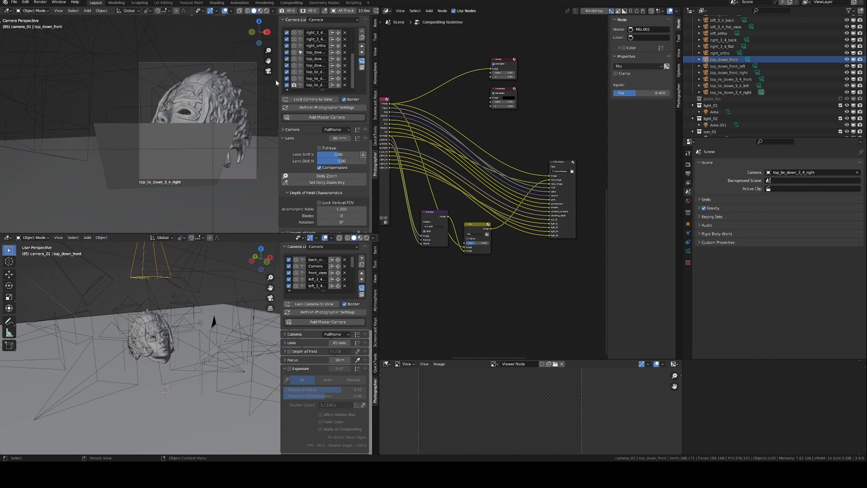
left_click_drag(276, 80, 129, 158)
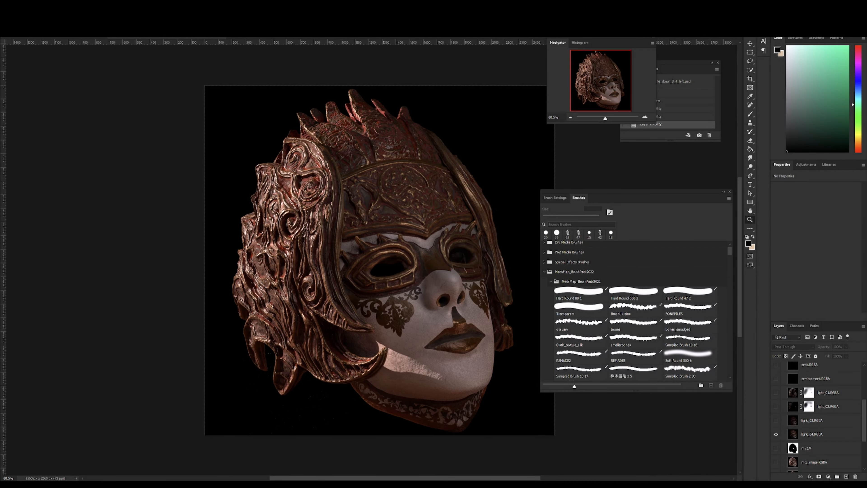
- In Photoshop, make the light_03.RGBA and light_01.RGBA render layers of the mask visible
left_click(775, 420)
left_click(775, 392)
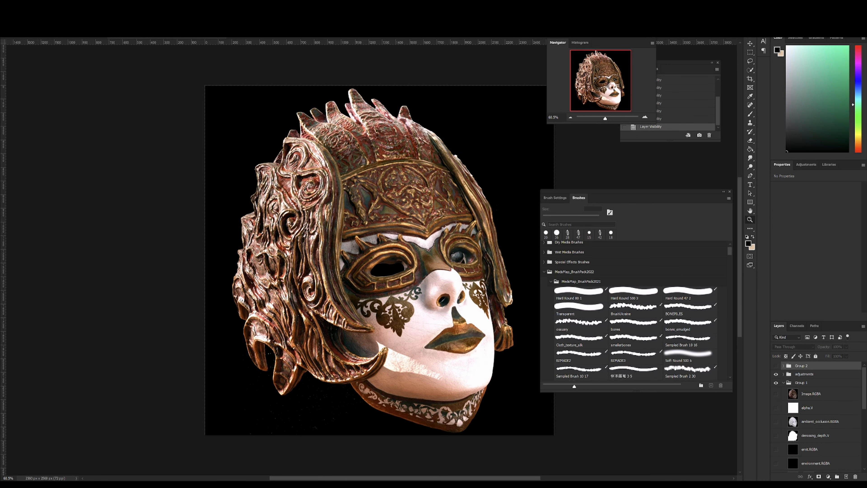
key("ctrl+shift+Tab")
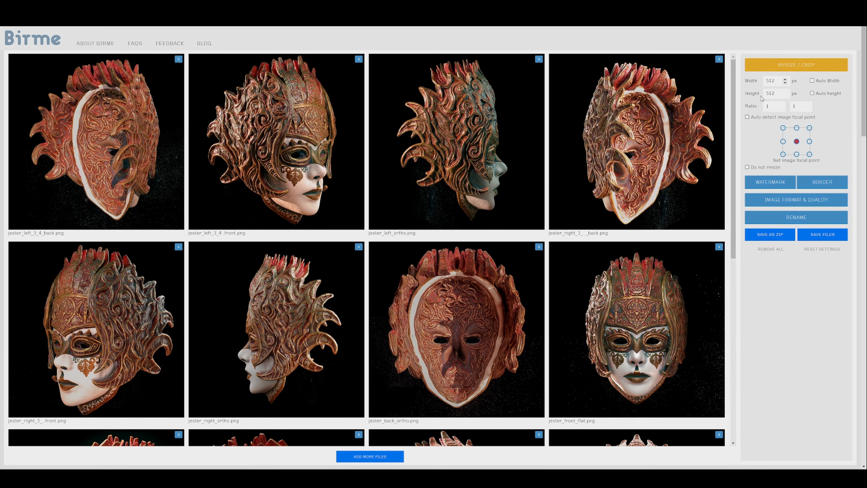
- In Birme, look through the loaded jester mask images and their 512 by 512 px crops
scroll(484, 349, "down", 8)
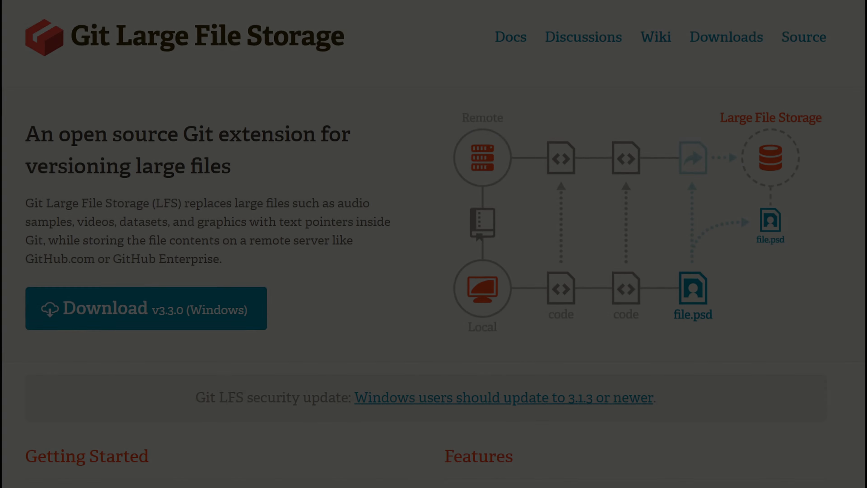
- Read the Git Large File Storage page, including its Getting Started instructions and features
scroll(433, 244, "down", 1)
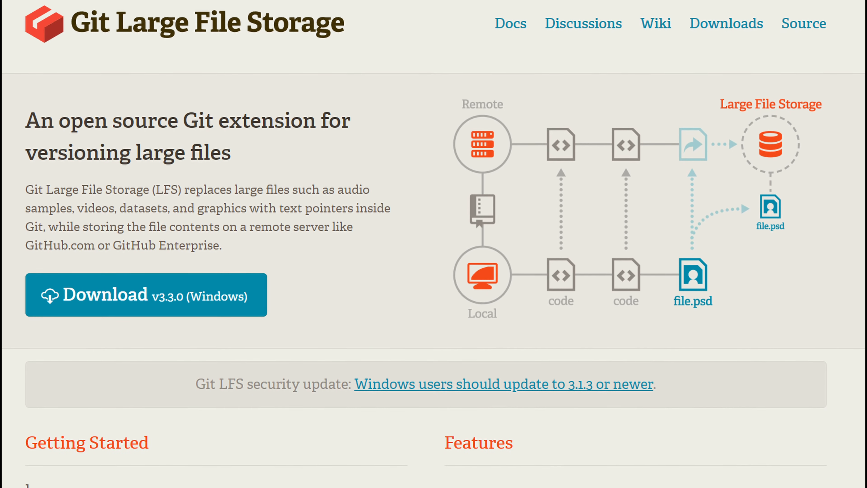
scroll(434, 244, "down", 3)
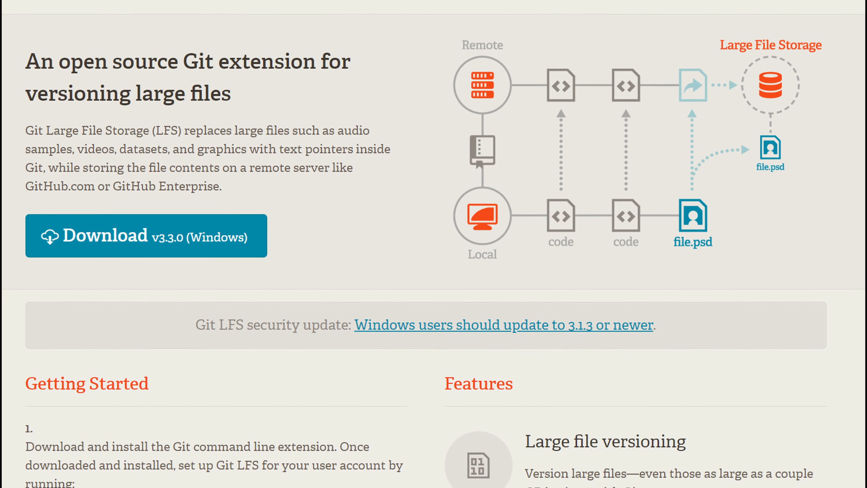
scroll(434, 244, "down", 4)
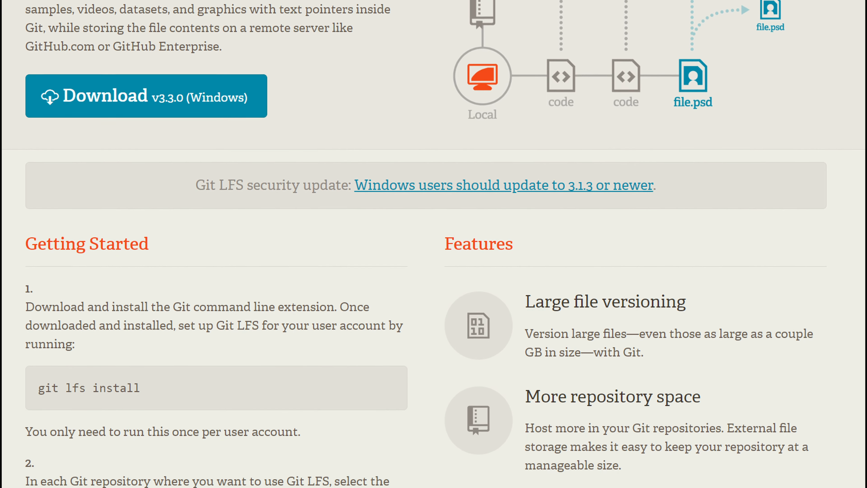
scroll(433, 243, "down", 3)
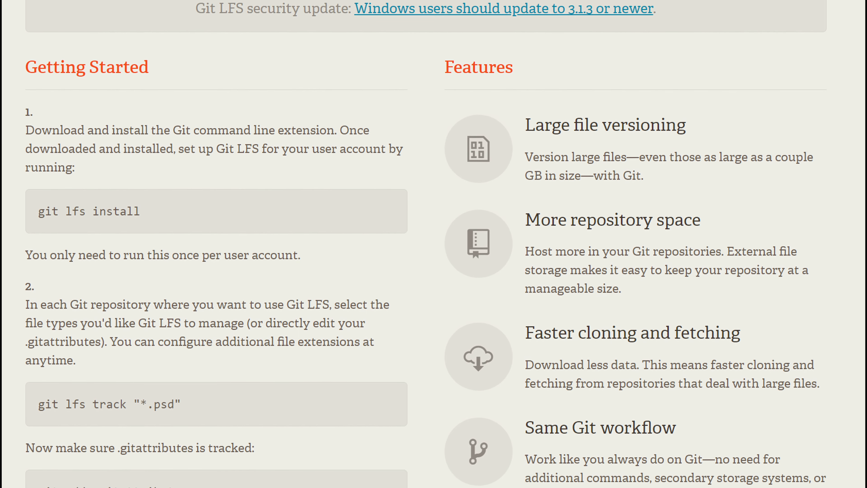
scroll(434, 244, "down", 1)
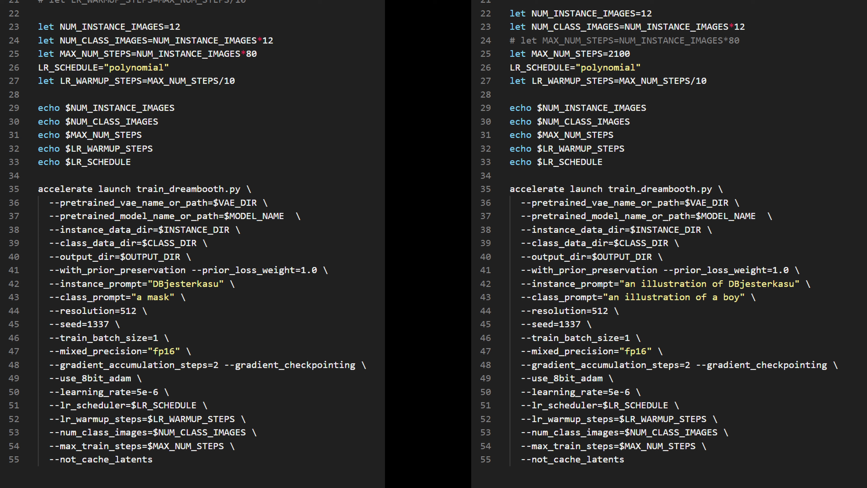
left_click_drag(41, 307, 107, 307)
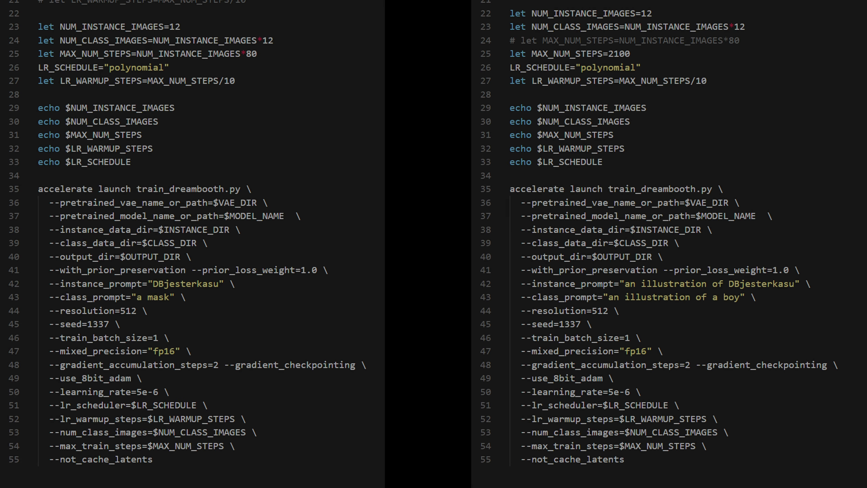
left_click_drag(102, 307, 216, 306)
left_click_drag(602, 307, 729, 307)
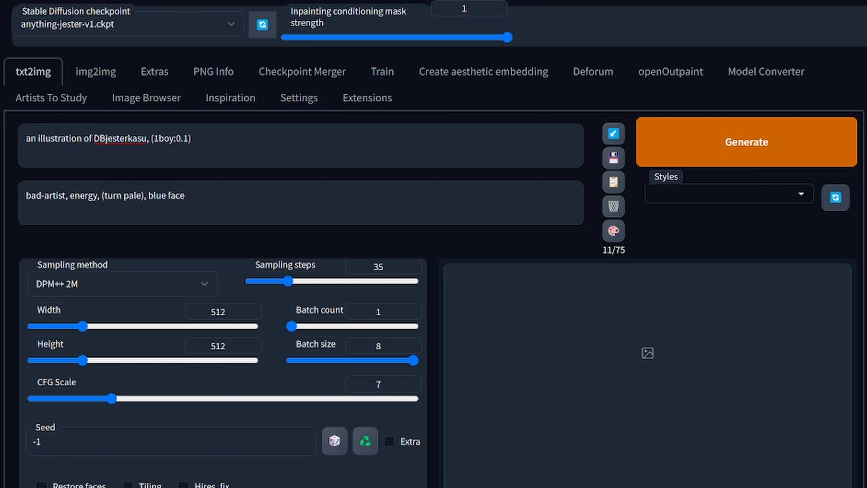
- In the Stable Diffusion web UI, generate a txt2img batch of eight 512 by 512 images from "an illustration of DBjesterkasu, (1boy:0.1)"
left_click(735, 150)
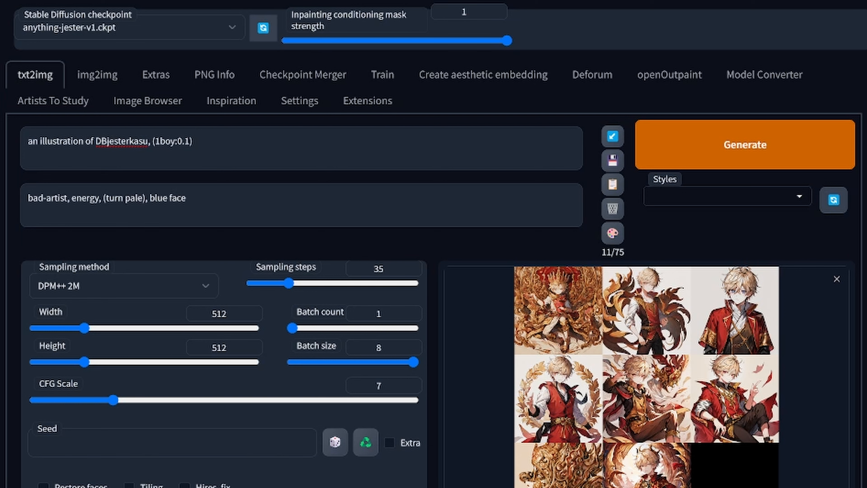
left_click(705, 398)
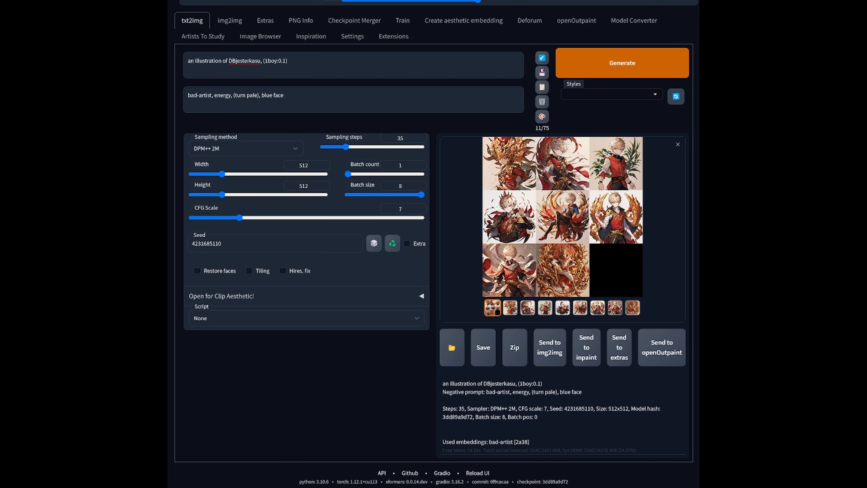
- View the generated grid enlarged, then select its first image and view it at full size
left_click(521, 178)
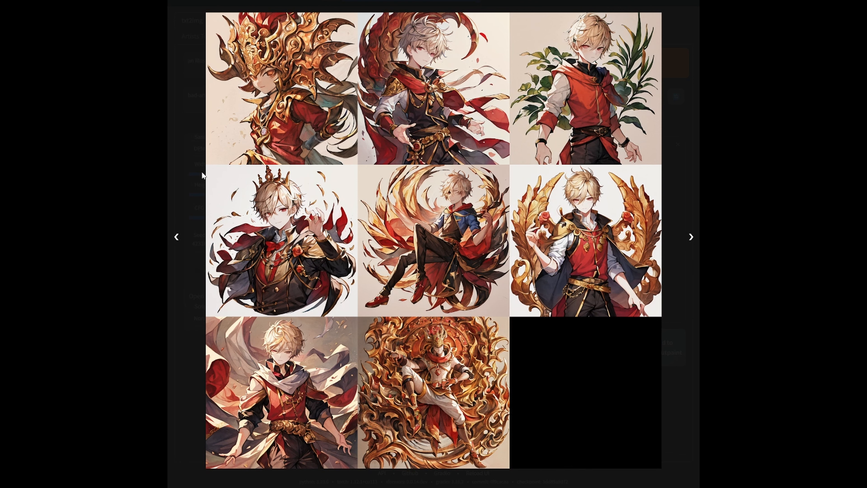
left_click(190, 167)
left_click(505, 308)
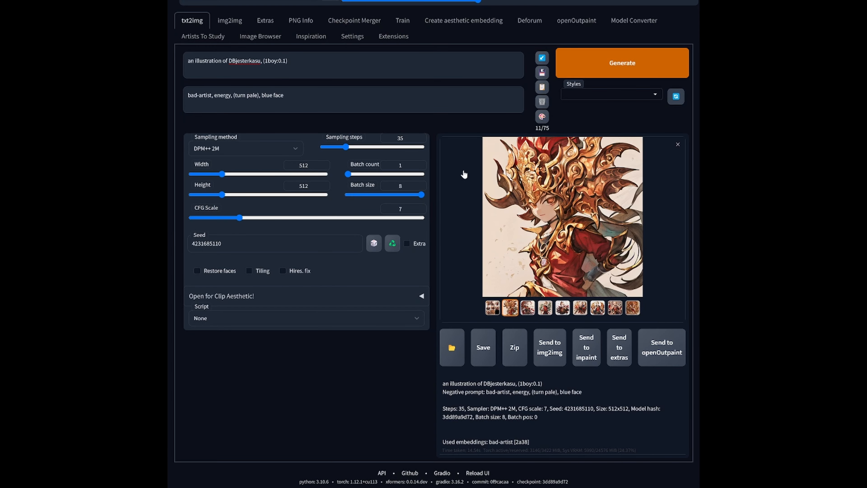
left_click(572, 226)
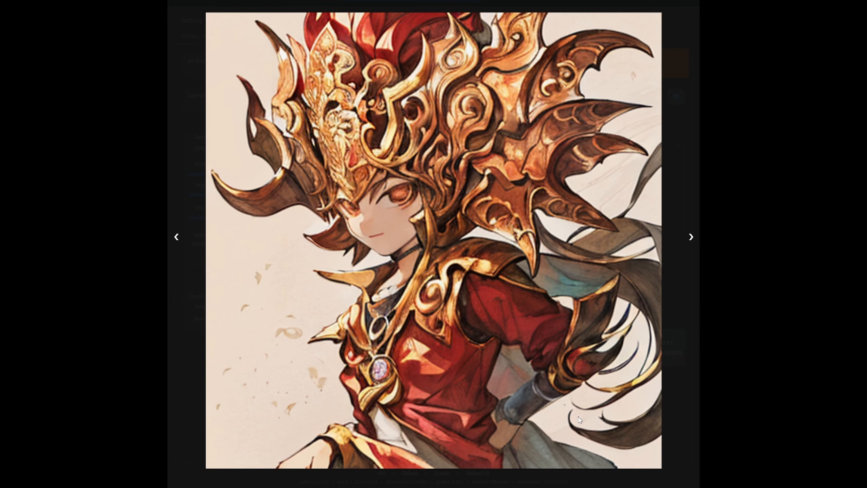
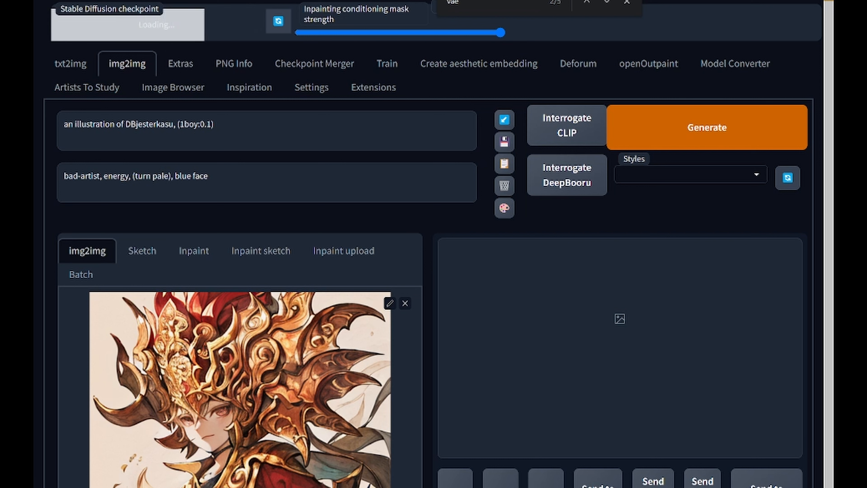
- Set the img2img sampling method to DPM++ 2M and the seed to -1, and close the page's text search
scroll(433, 244, "down", 4)
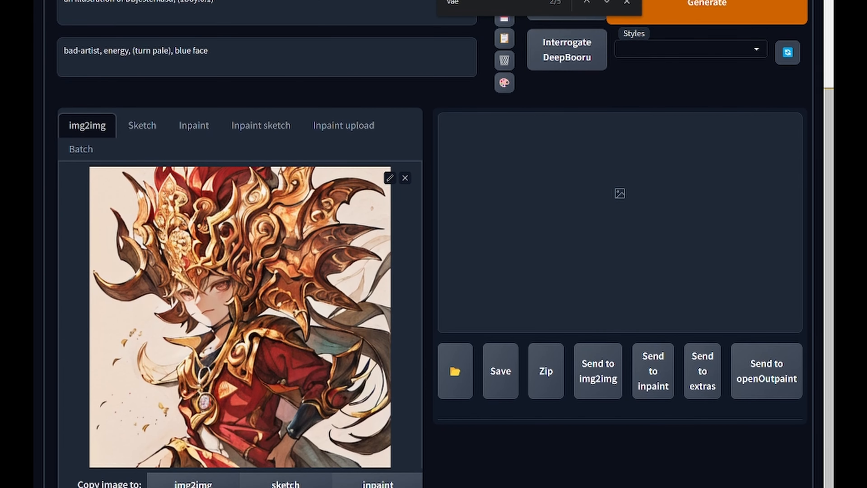
scroll(123, 64, "down", 10)
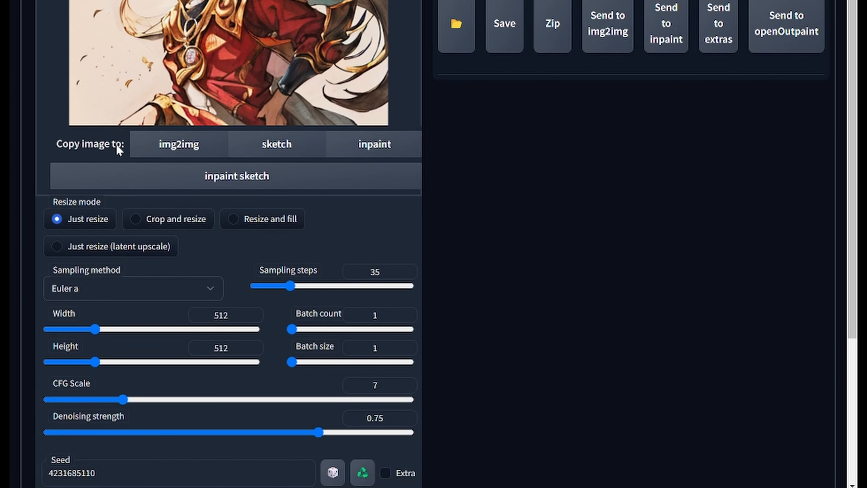
scroll(524, 239, "down", 4)
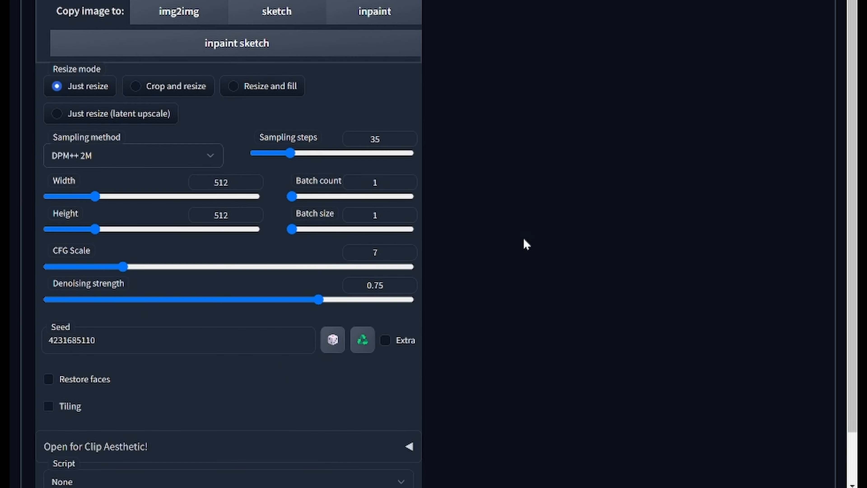
scroll(369, 276, "down", 2)
double_click(184, 273)
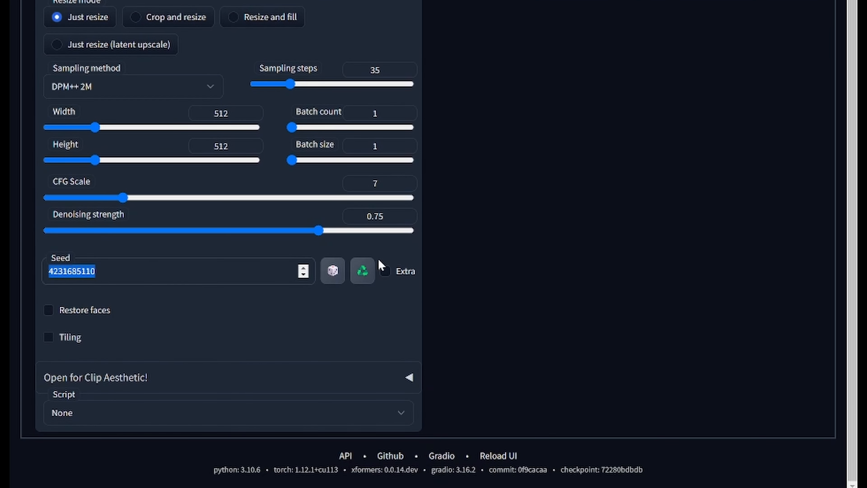
type("-1")
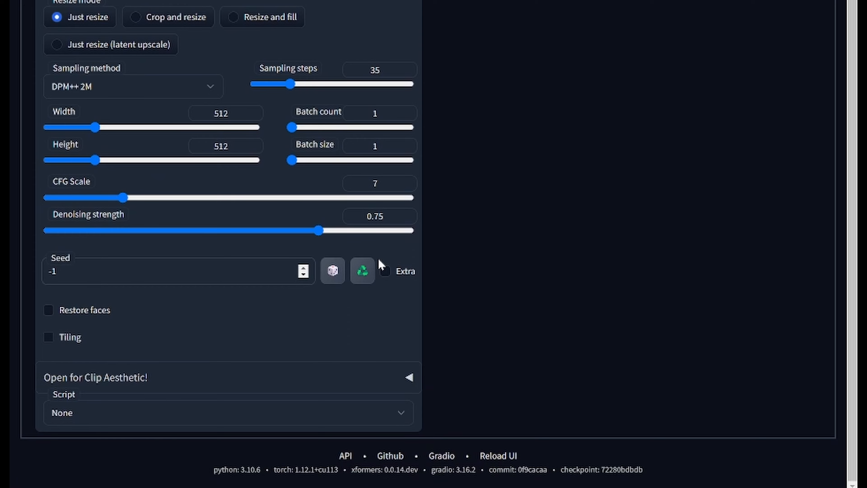
scroll(474, 259, "up", 8)
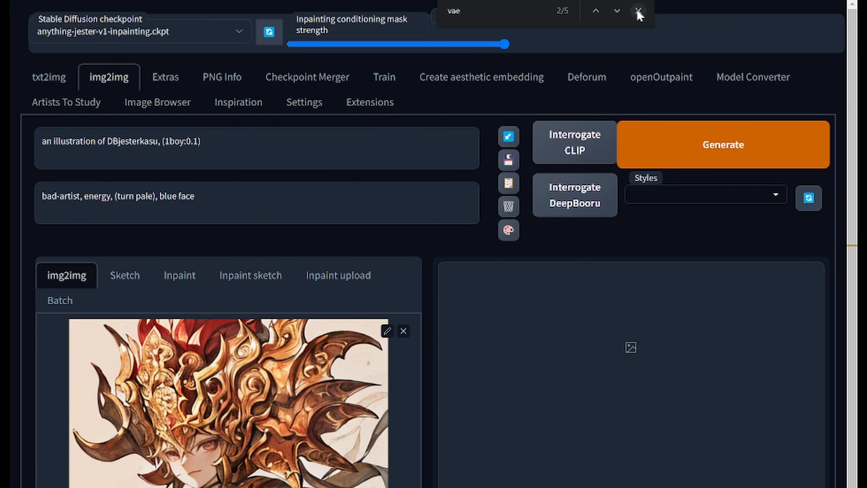
left_click(638, 12)
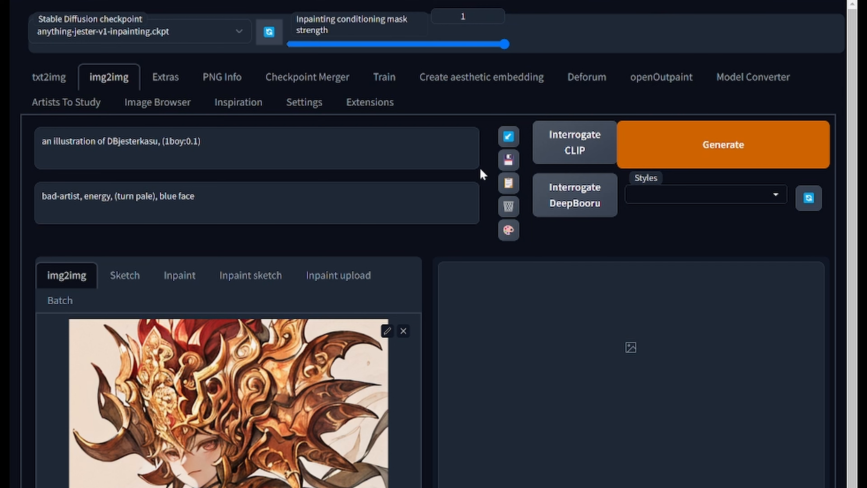
- Select the Outpainting mk2 script for the img2img generation
scroll(482, 174, "down", 10)
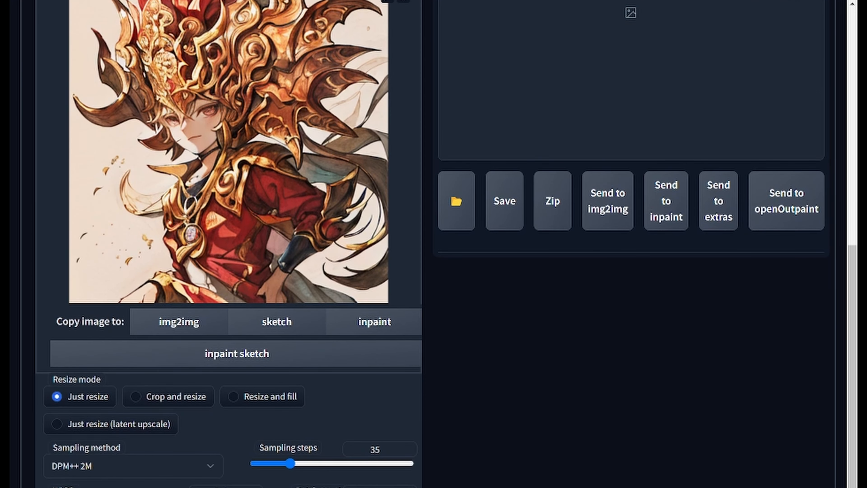
scroll(120, 411, "down", 10)
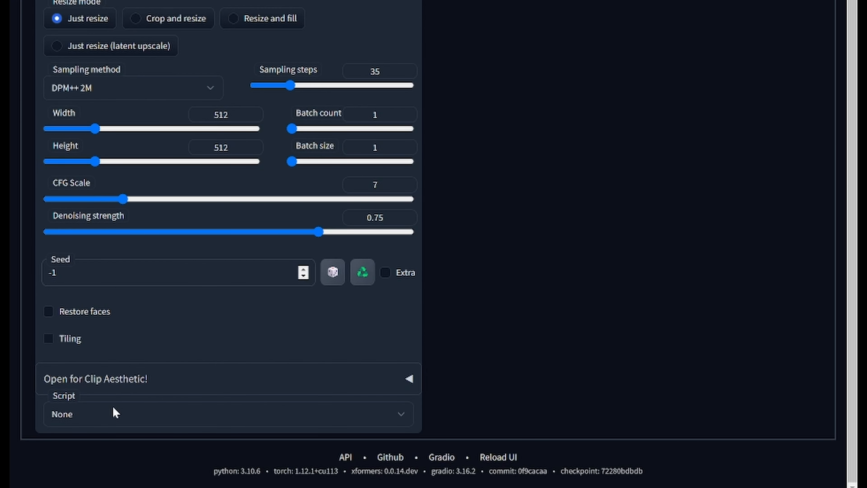
left_click(134, 283)
scroll(524, 239, "down", 5)
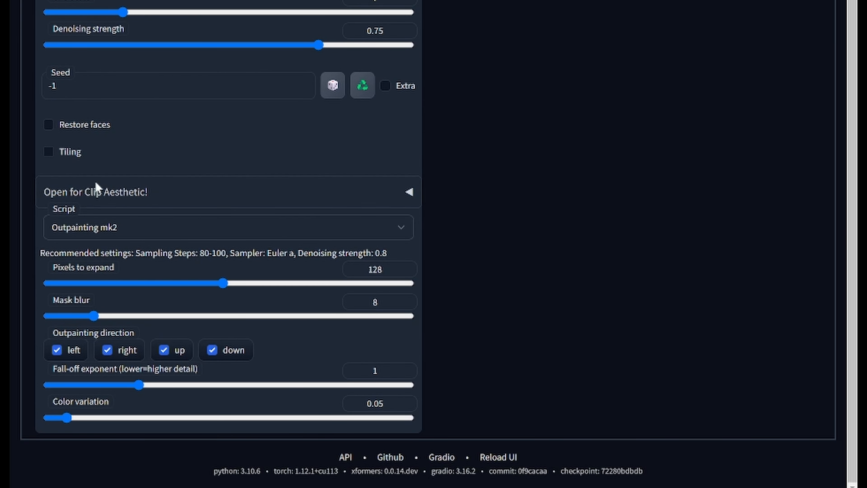
scroll(199, 279, "up", 10)
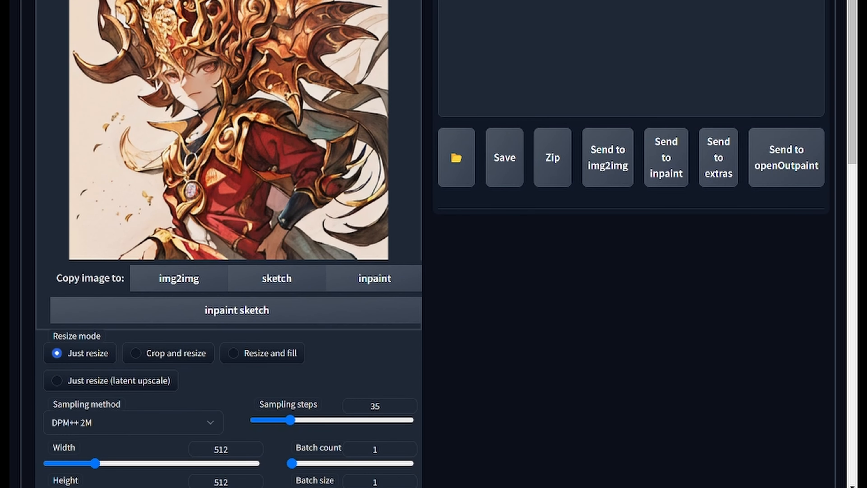
scroll(62, 374, "down", 10)
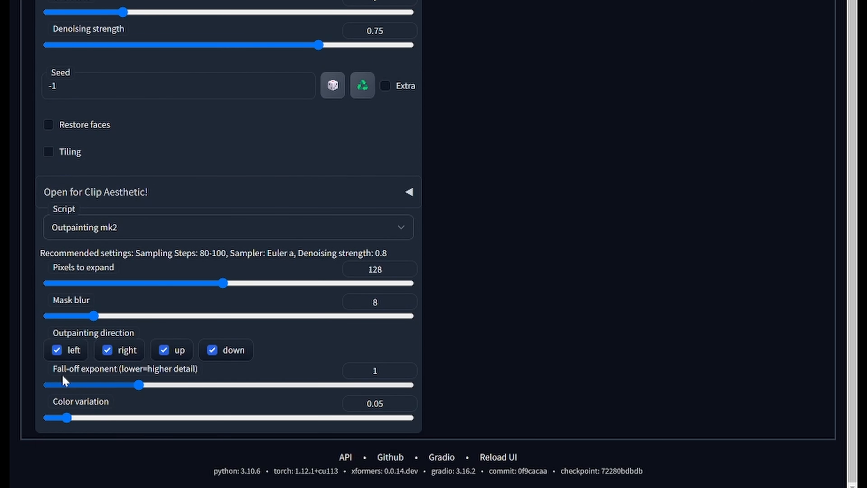
- Restrict the outpainting direction to down only and set the denoising strength to 1
left_click(59, 351)
left_click(109, 351)
left_click(173, 352)
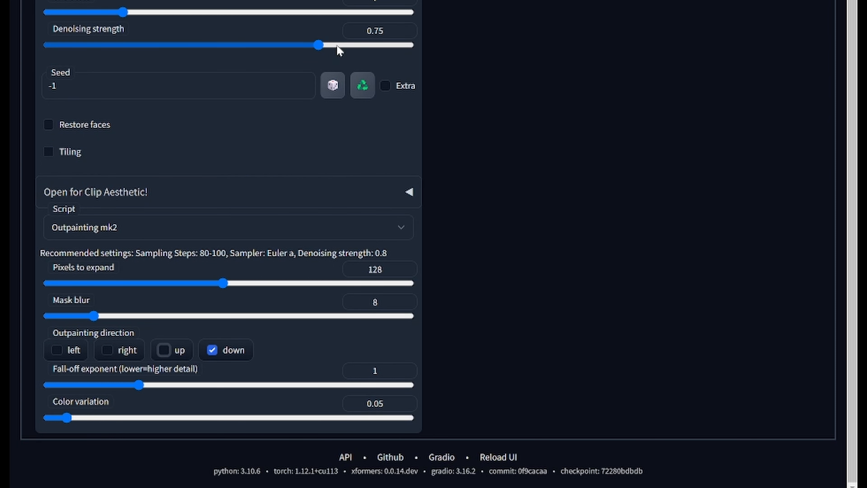
left_click(410, 44)
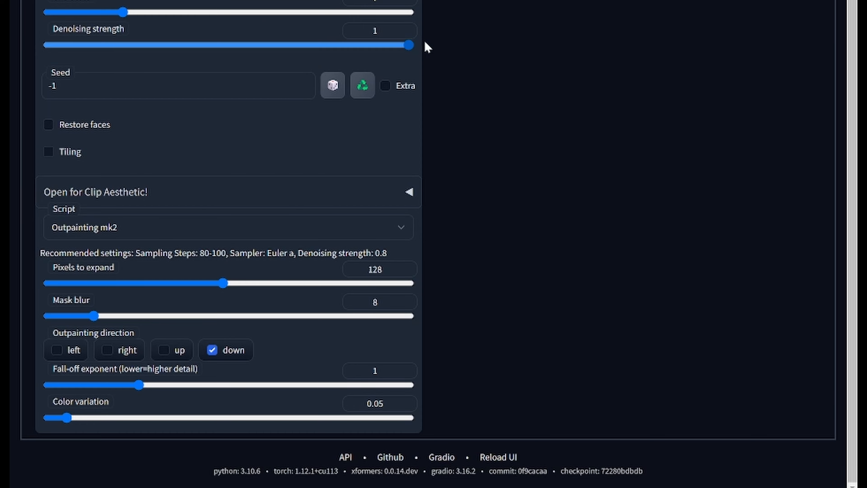
- Generate the downward outpainting of the character and view the result enlarged
scroll(510, 283, "up", 12)
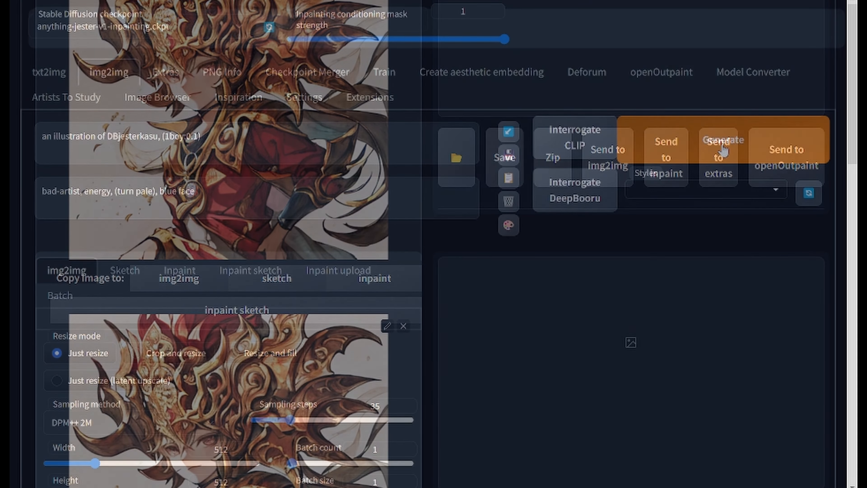
left_click(723, 150)
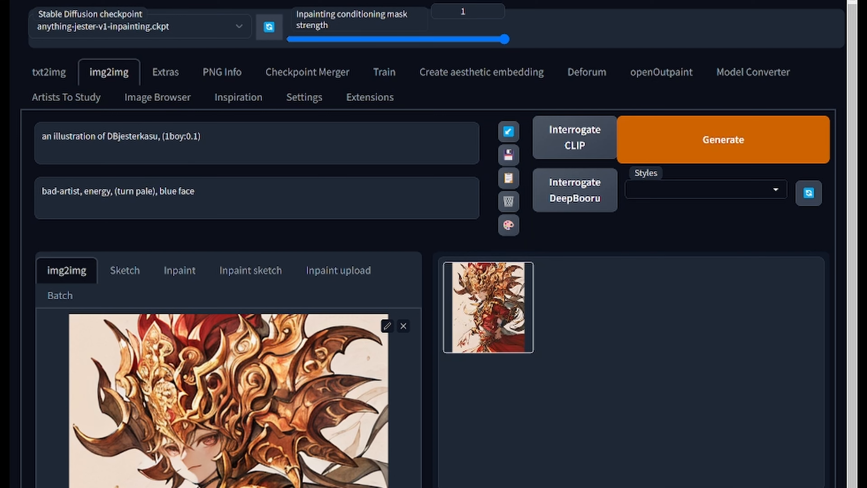
left_click(504, 319)
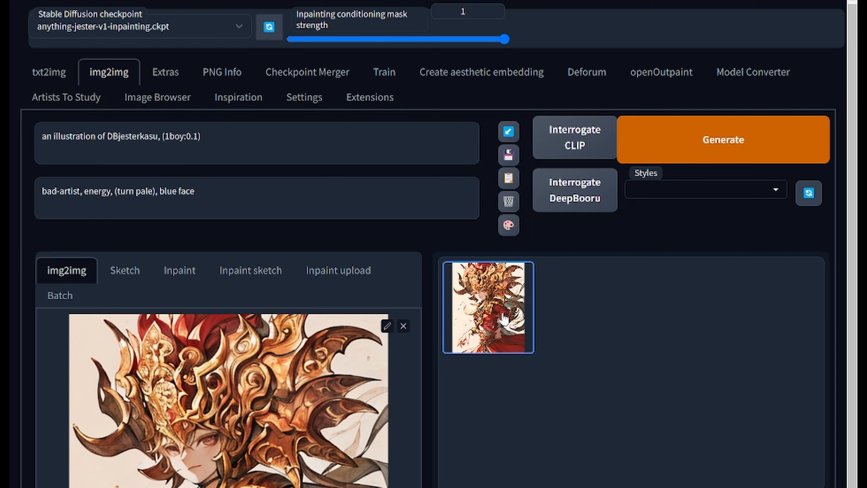
left_click(644, 441)
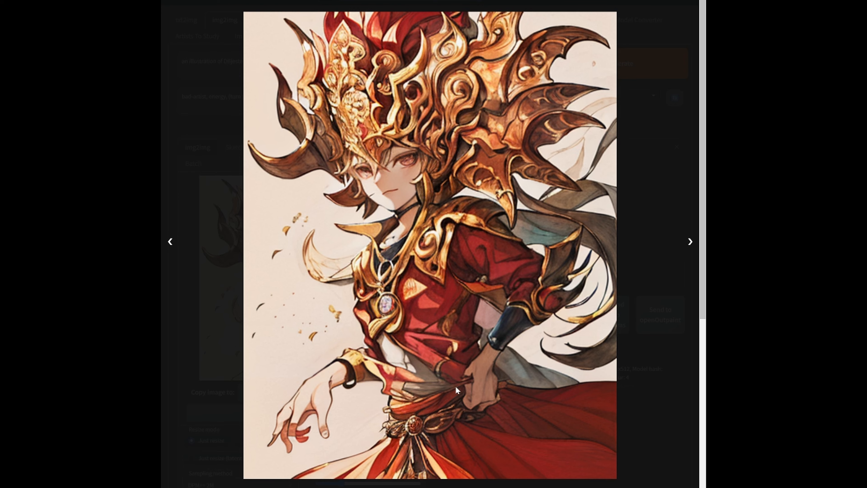
left_click(650, 344)
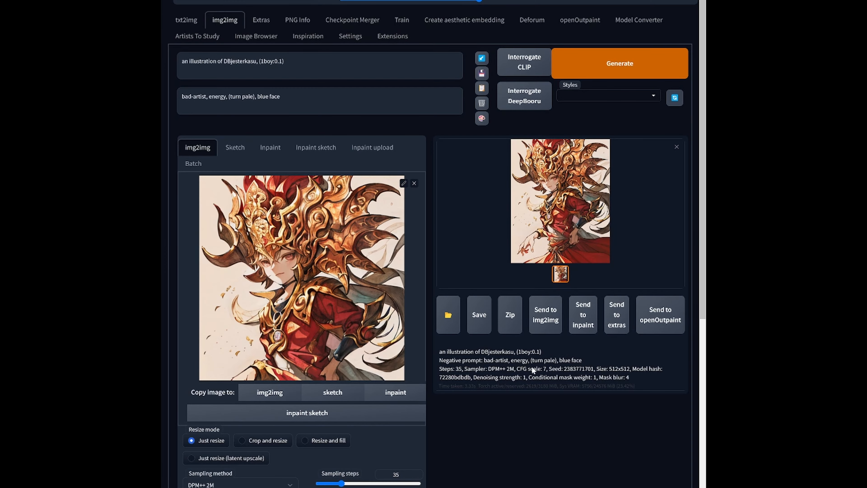
- Switch the outpainting direction from down to up, generate the image and view the result enlarged
scroll(387, 432, "down", 8)
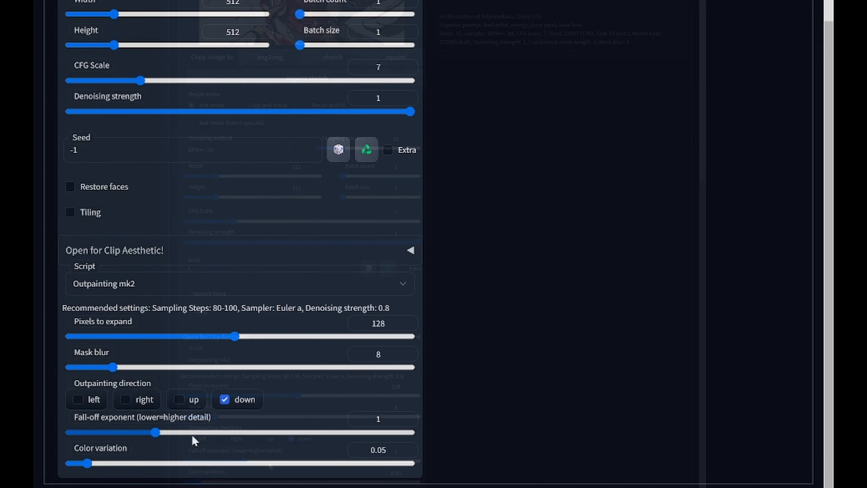
left_click(178, 399)
left_click(224, 399)
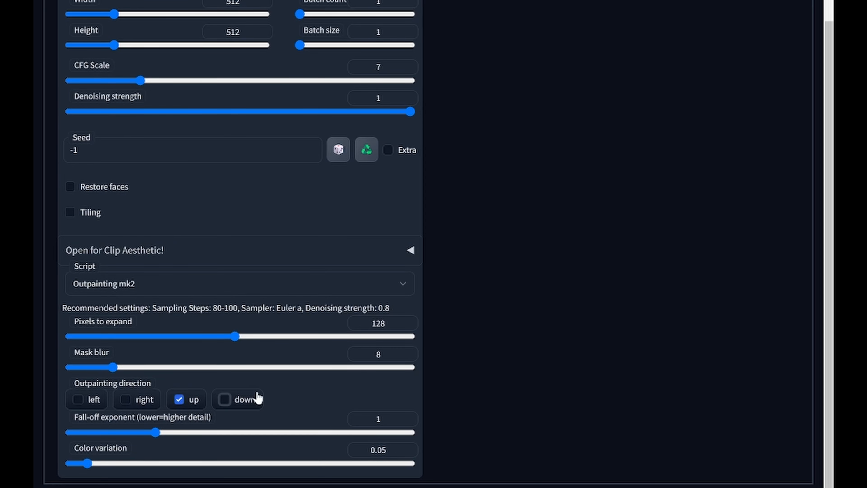
scroll(510, 423, "up", 2)
scroll(511, 423, "up", 5)
scroll(484, 400, "up", 10)
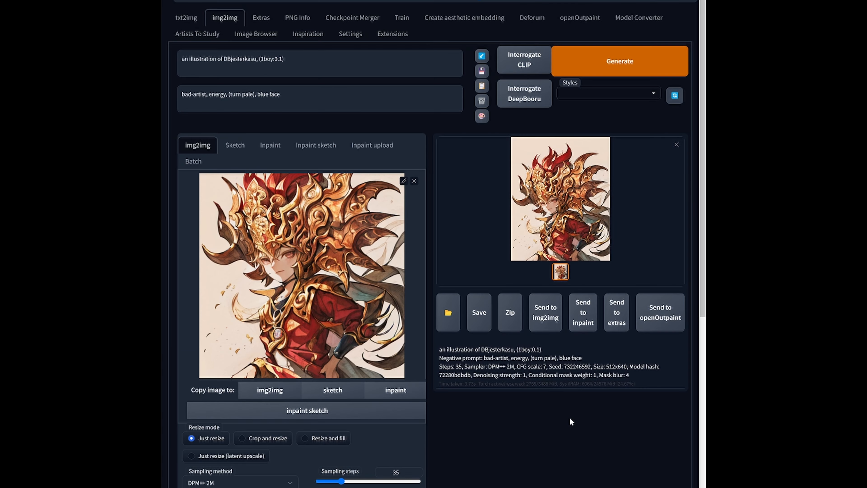
left_click(574, 212)
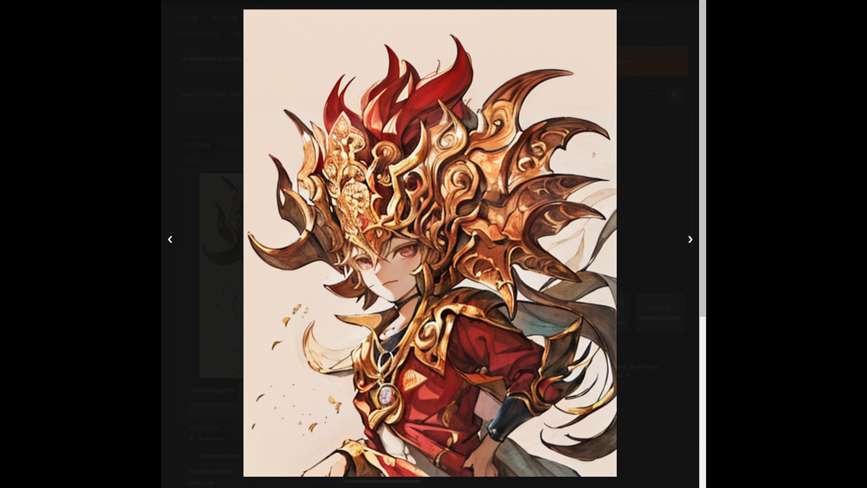
left_click(663, 183)
- Set the batch size to 8, generate a batch of downward outpaintings and view the result grid enlarged
scroll(663, 183, "down", 4)
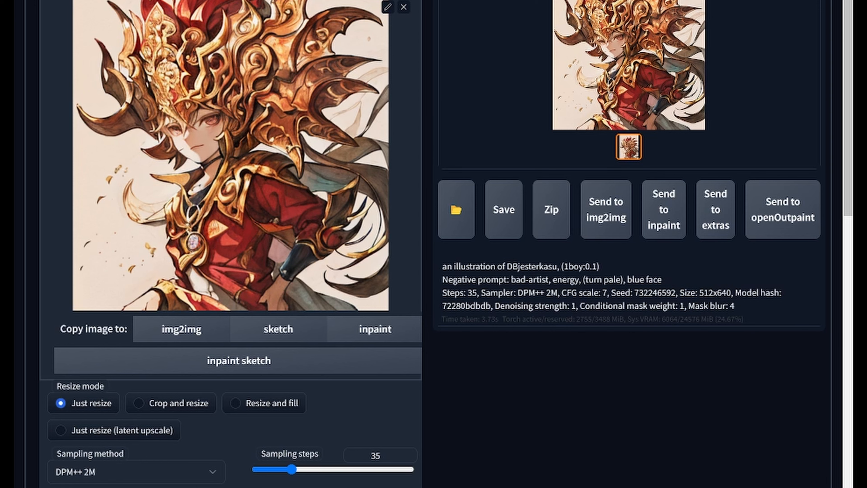
scroll(434, 244, "down", 4)
left_click_drag(290, 413, 423, 417)
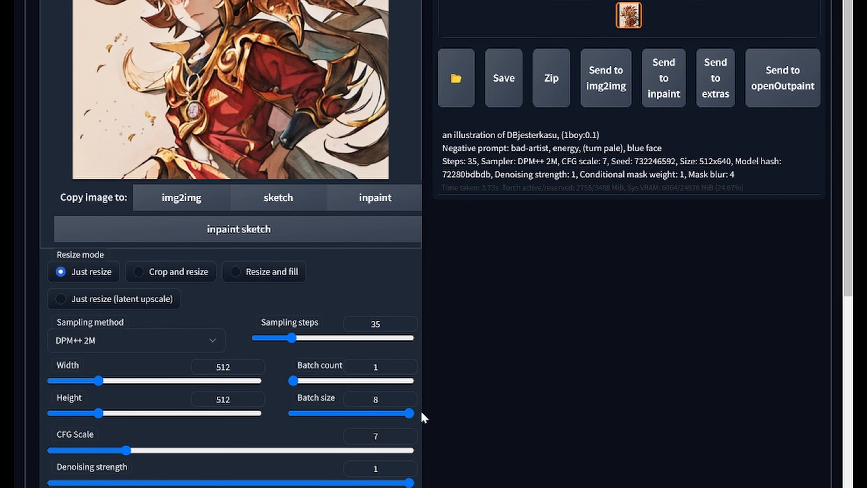
scroll(423, 417, "up", 4)
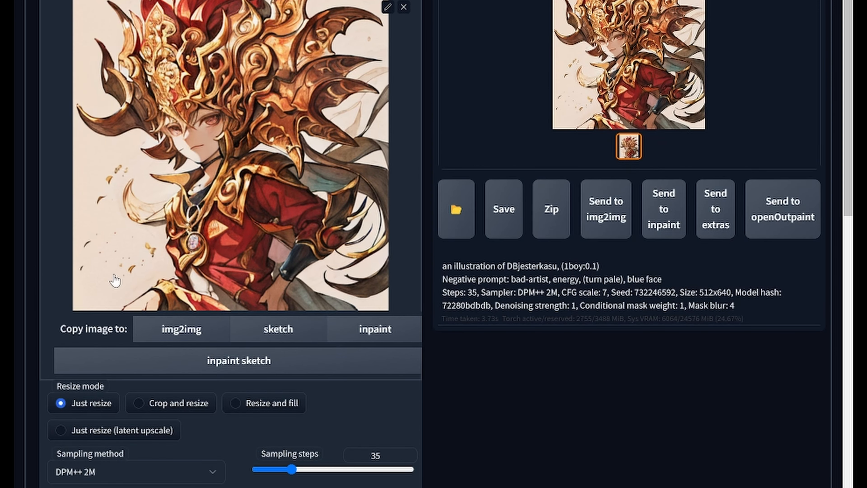
scroll(516, 430, "down", 14)
scroll(396, 443, "down", 2)
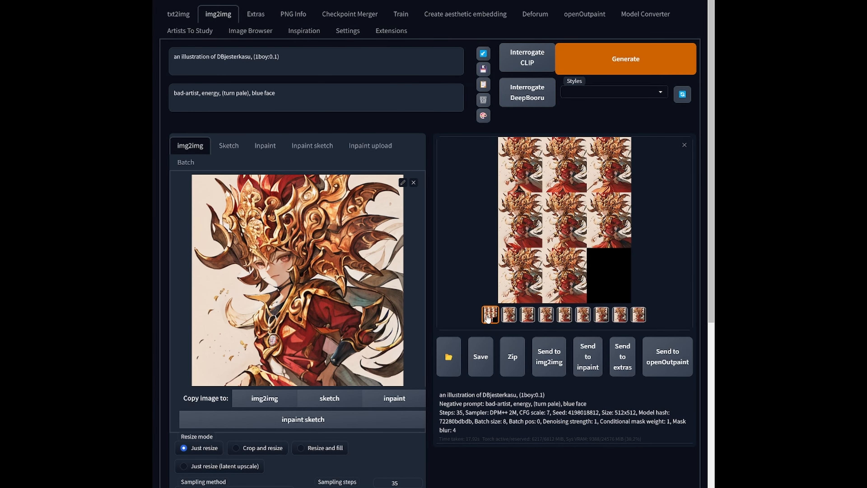
left_click(537, 235)
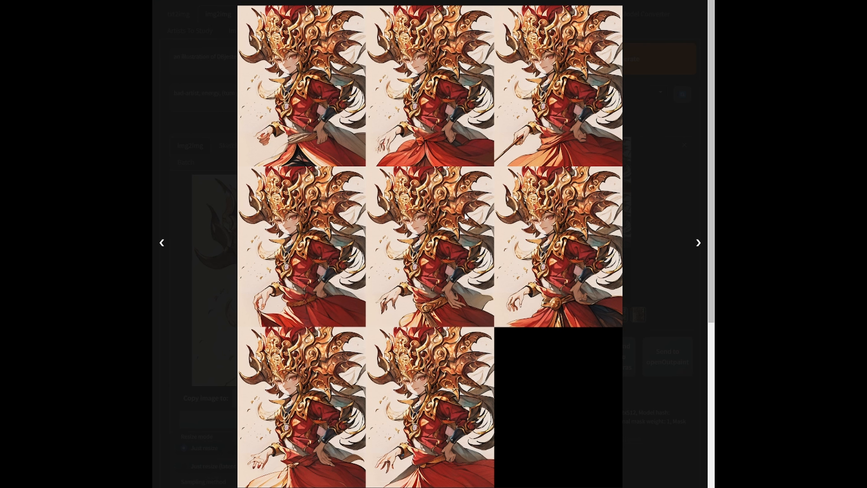
left_click(618, 433)
- Generate another batch of eight downward outpaintings with the same settings and inspect its grid enlarged
left_click(632, 70)
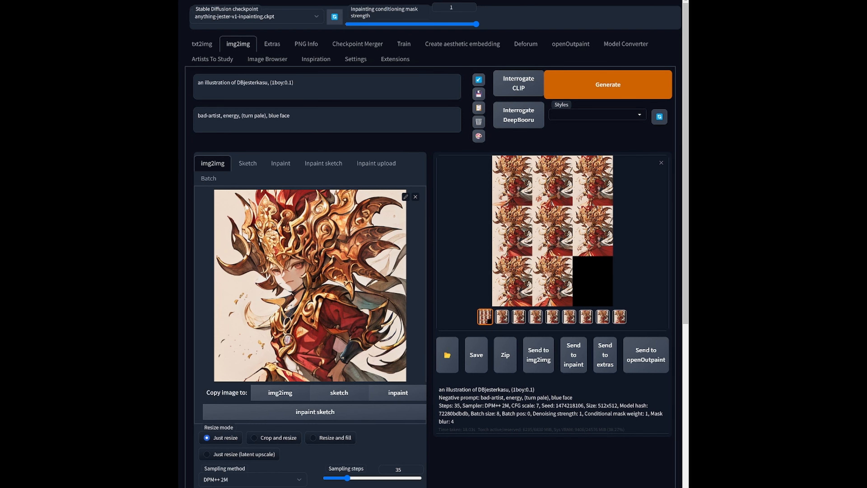
left_click(498, 268)
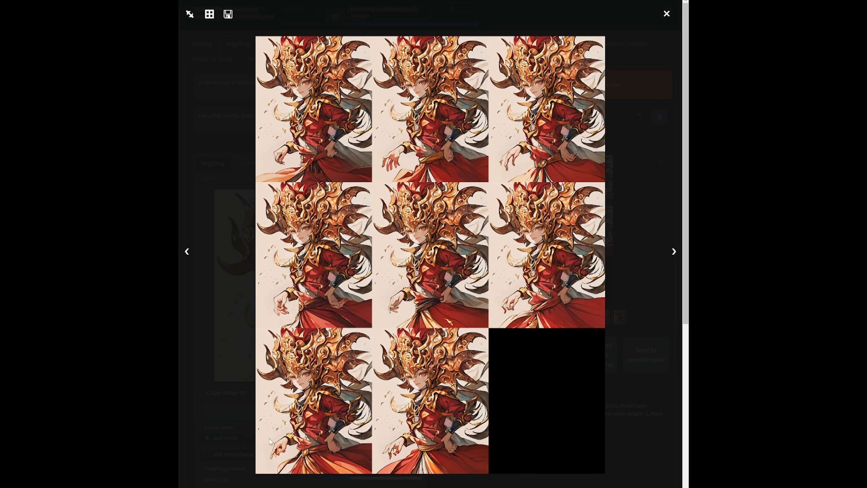
left_click(631, 324)
- View the seventh image of the new batch enlarged and send it to img2img as the source image
left_click(603, 316)
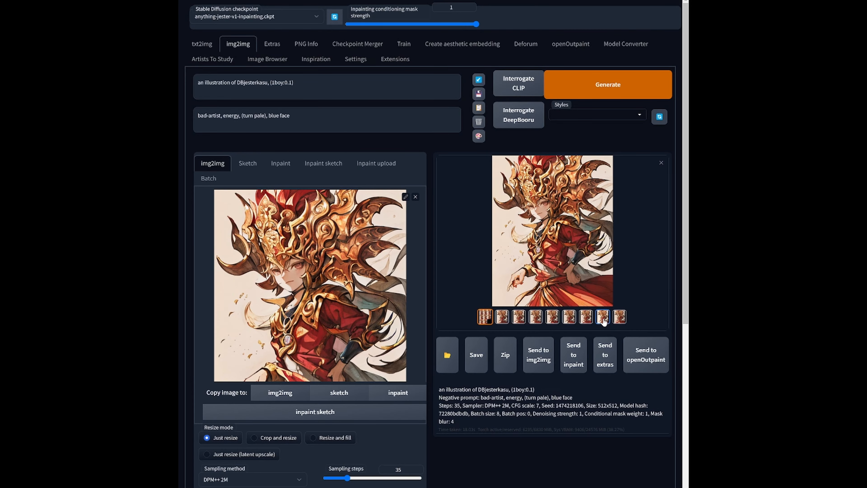
left_click(569, 281)
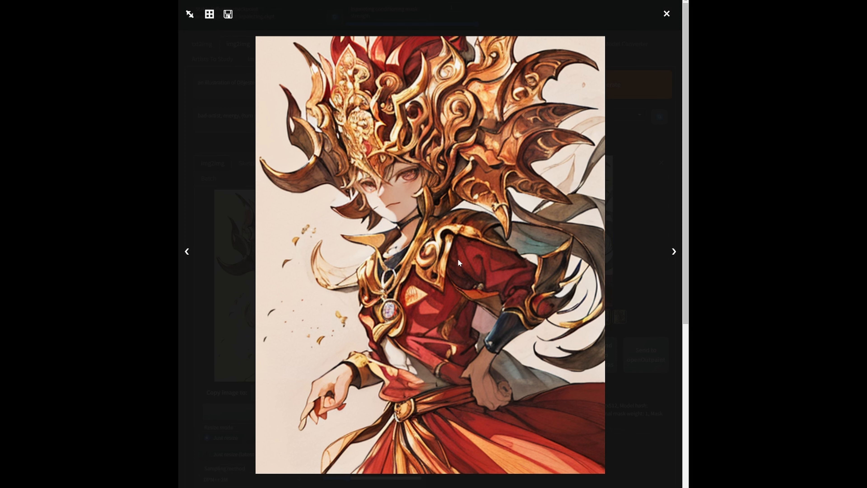
left_click(641, 215)
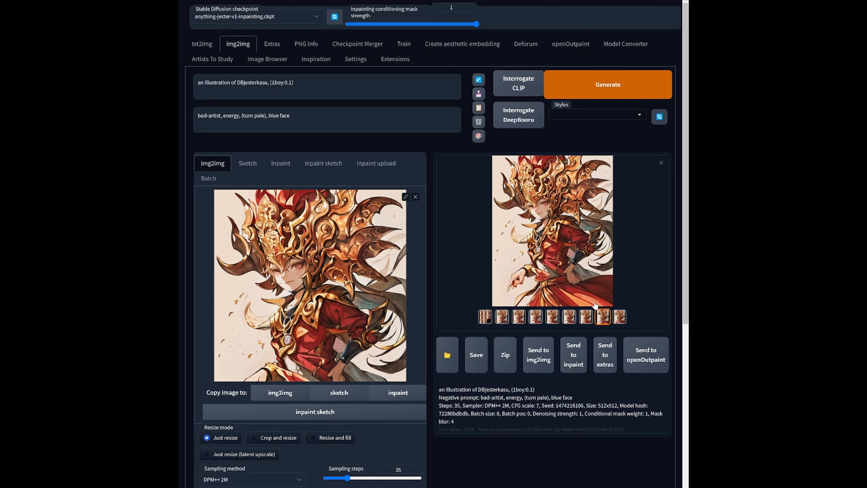
left_click(538, 354)
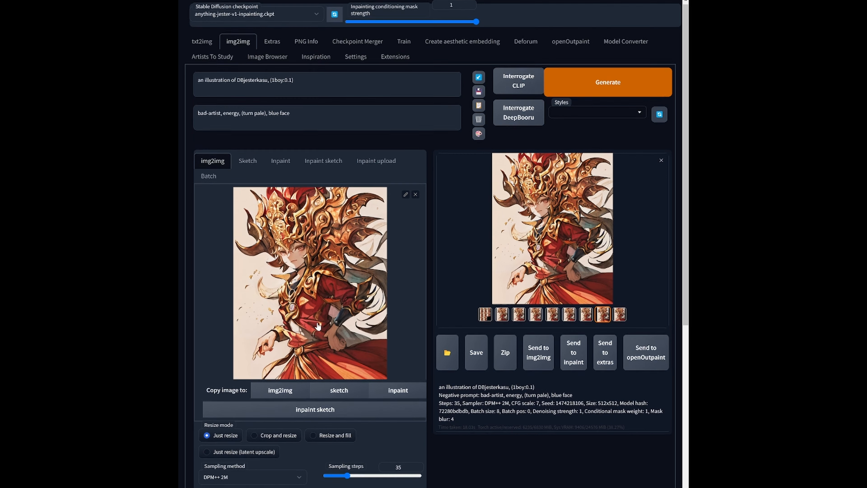
scroll(317, 327, "down", 3)
scroll(344, 258, "up", 1)
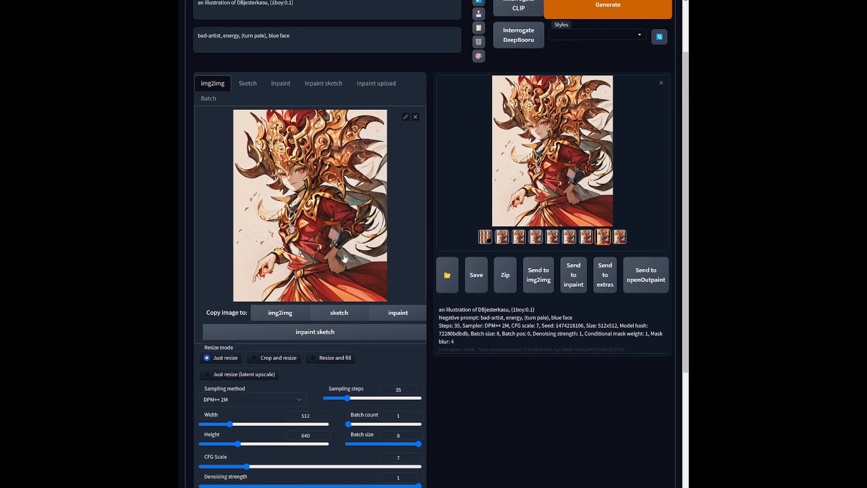
- Switch the outpainting direction from down to up and generate a batch of eight images from the new source
scroll(299, 405, "down", 3)
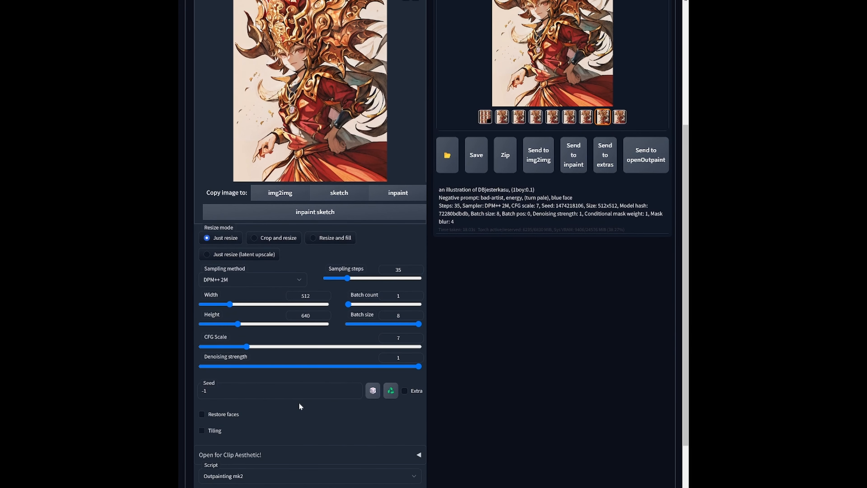
scroll(282, 326, "down", 3)
left_click(300, 436)
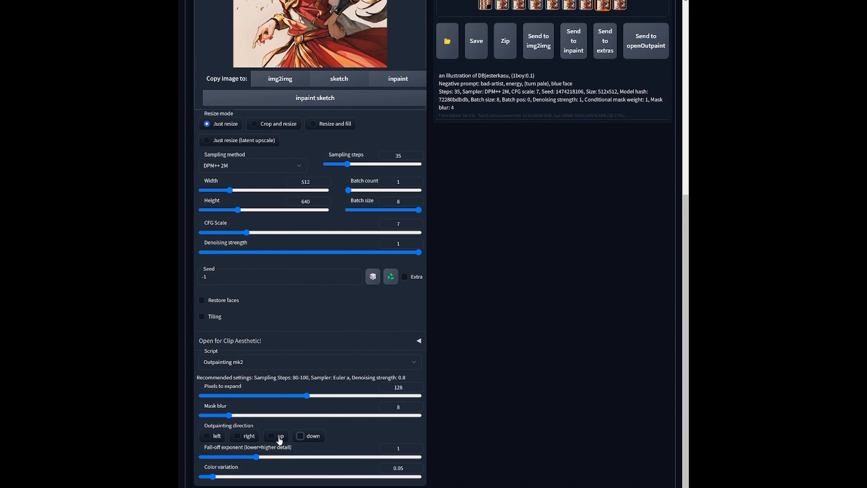
left_click(271, 435)
scroll(407, 353, "up", 8)
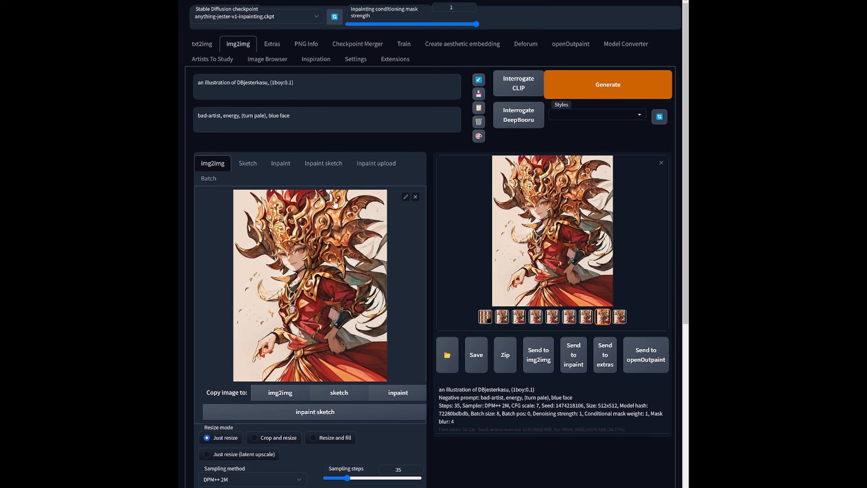
scroll(357, 312, "down", 4)
scroll(376, 310, "up", 4)
left_click(586, 94)
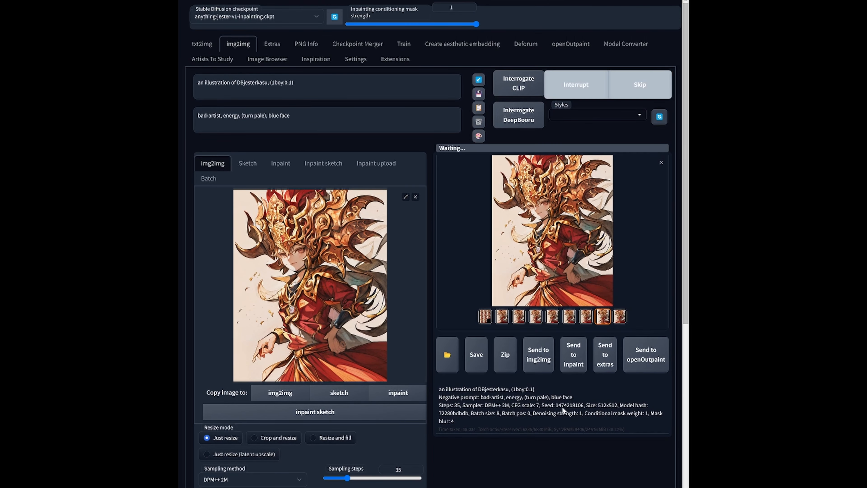
scroll(394, 404, "down", 4)
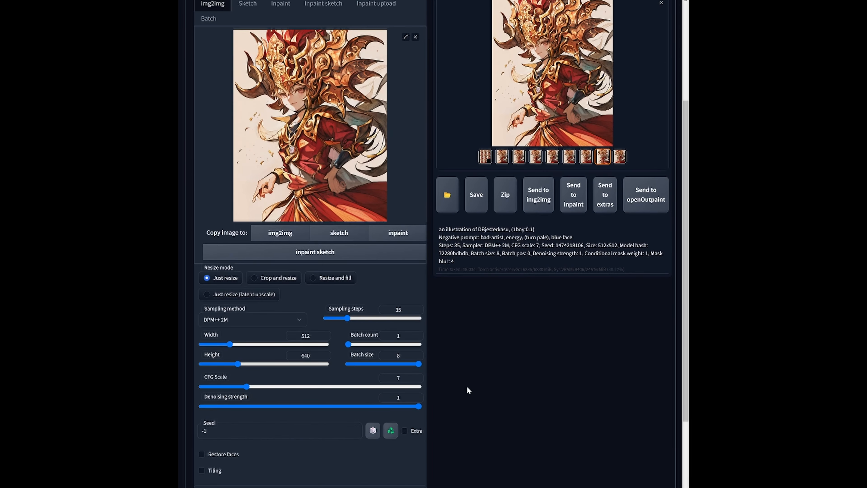
scroll(466, 406, "up", 5)
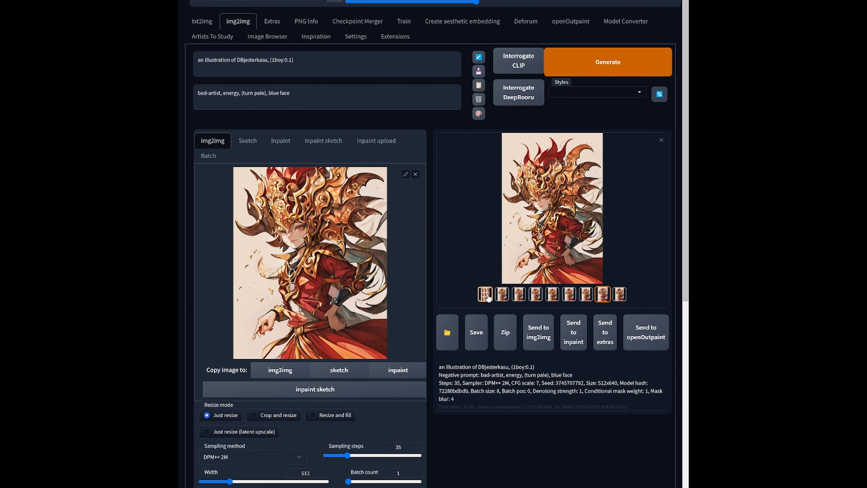
- View the result grid of the upward outpainting batch enlarged to compare the variations
left_click(488, 295)
left_click(563, 196)
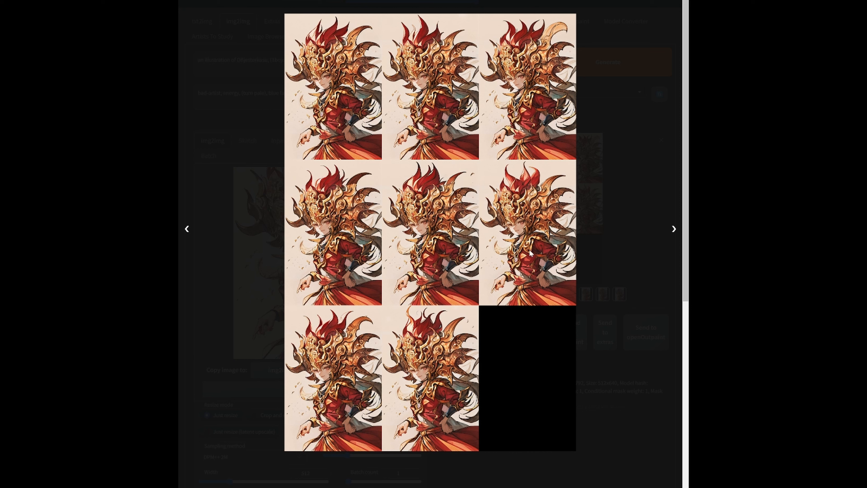
left_click(615, 329)
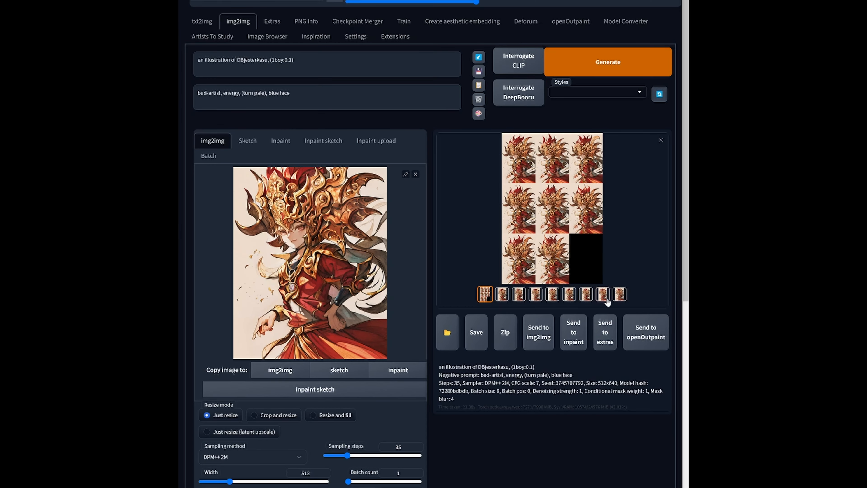
- Send the eighth image of the upward outpainting batch to img2img as the source and view it enlarged
left_click(620, 293)
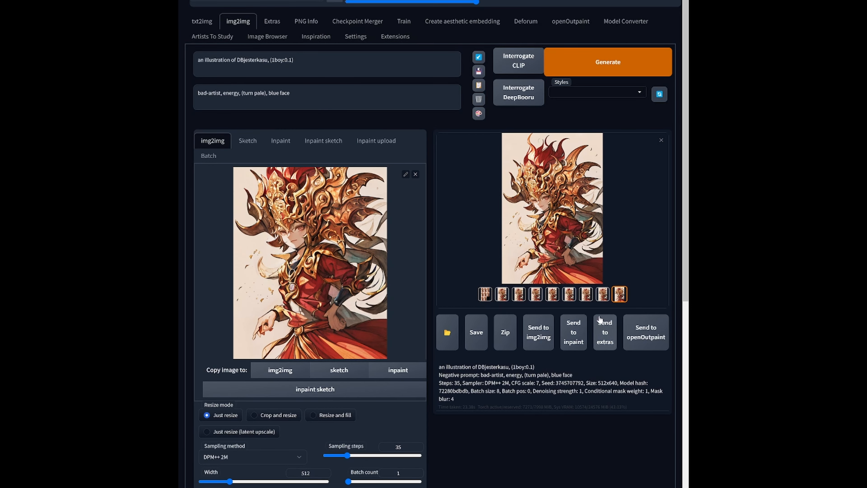
left_click(536, 337)
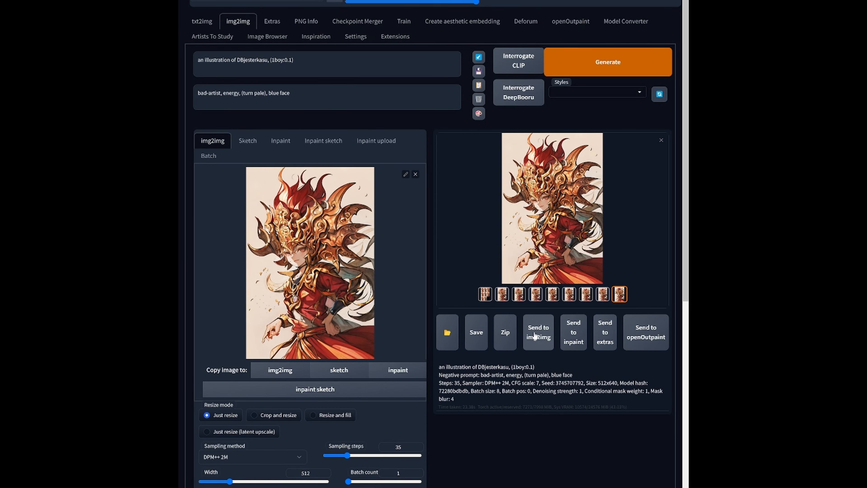
left_click(327, 279)
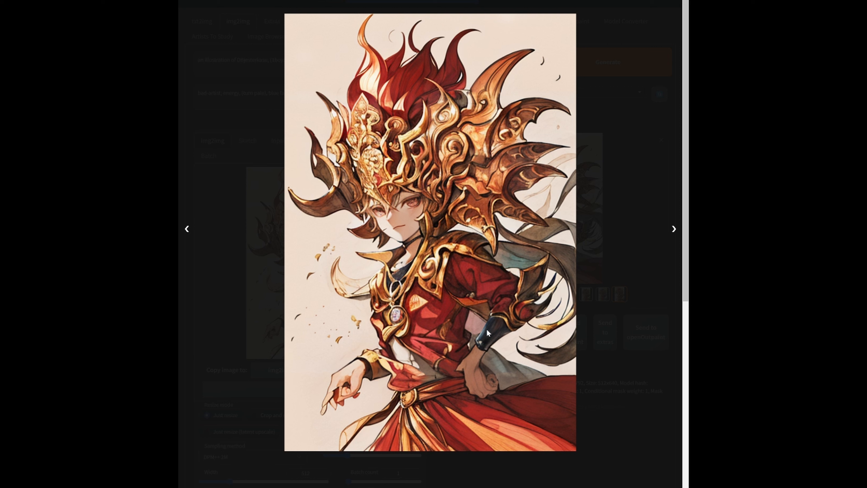
left_click(626, 280)
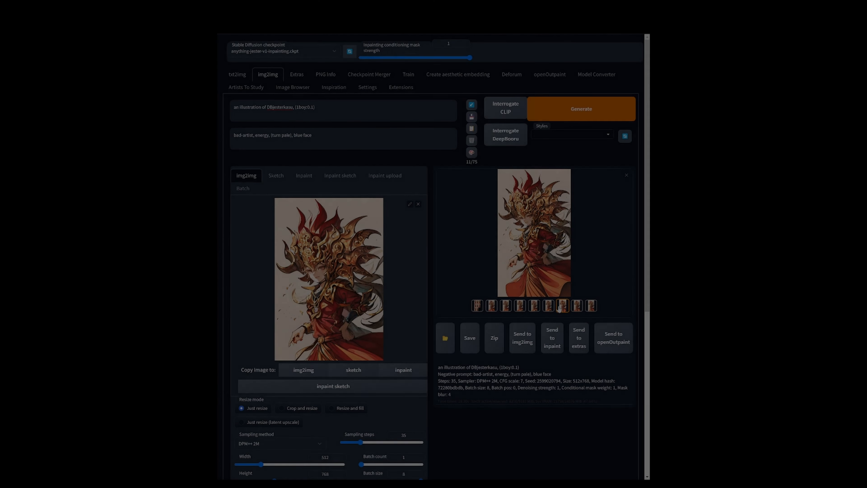
- View the sixth image of the latest outpainting batch enlarged and add "long pants," to the prompt
left_click(545, 251)
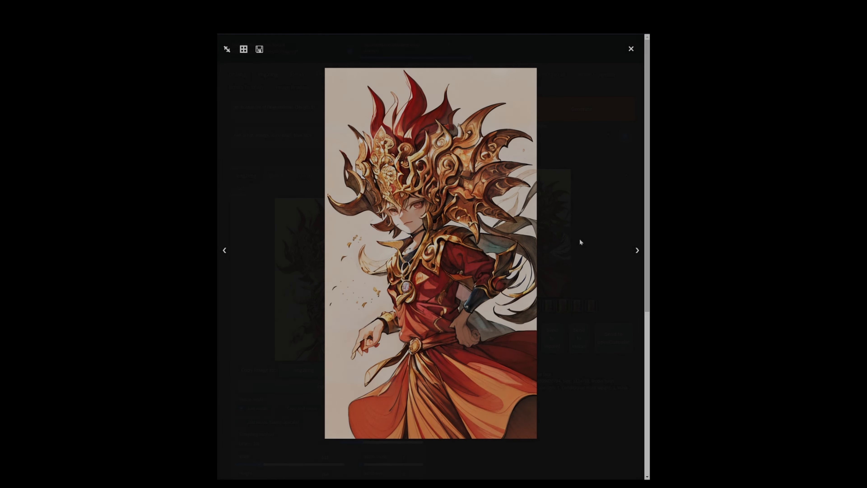
left_click(579, 239)
type("long pants,")
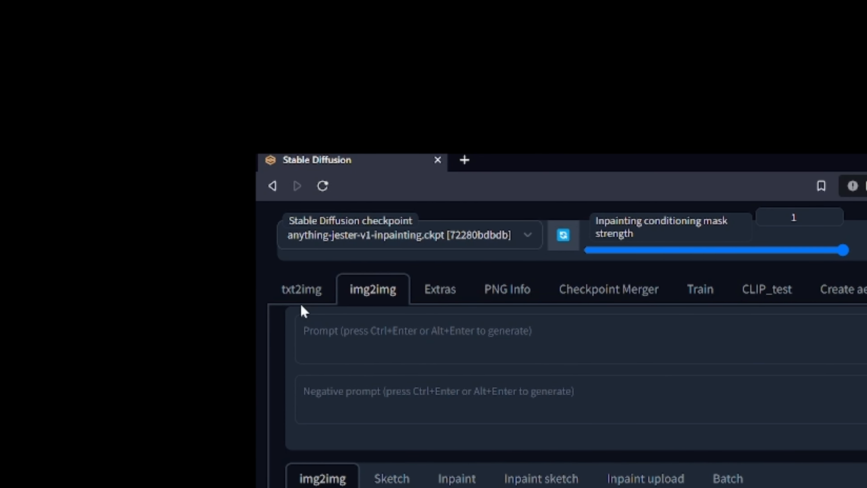
- Load the anything-jester-v1.ckpt checkpoint, set the hypernetwork to Toru8pWavenChibi_wavenchibiV10a(8fbfb3f7) and apply the settings
left_click(432, 313)
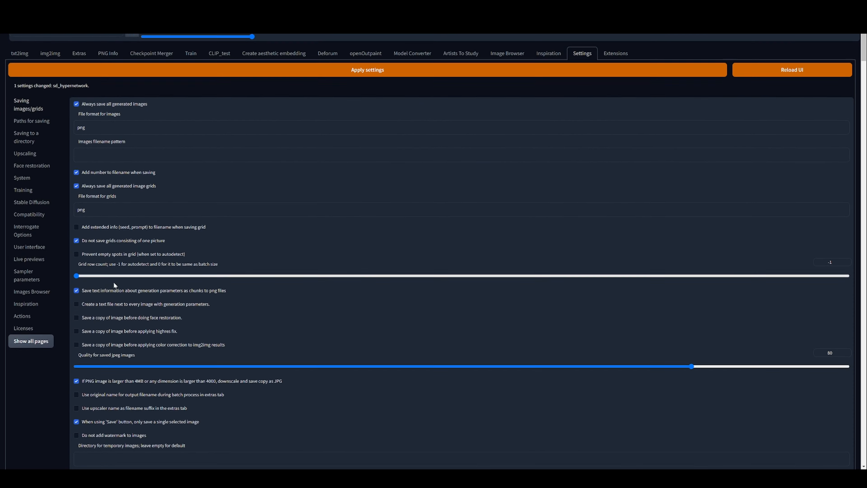
scroll(36, 219, "down", 15)
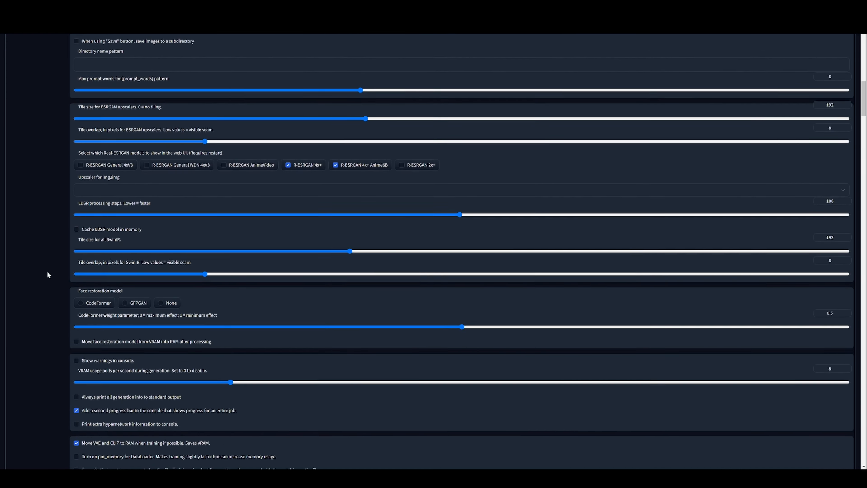
scroll(48, 273, "down", 20)
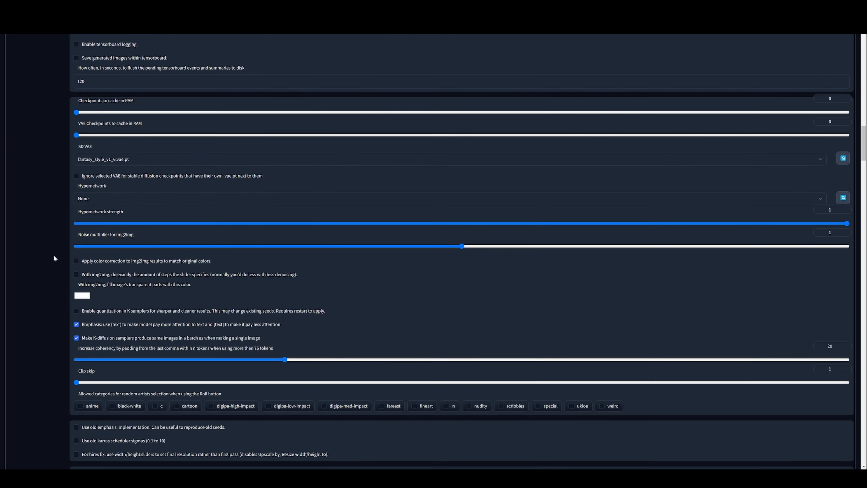
left_click(118, 199)
left_click(115, 214)
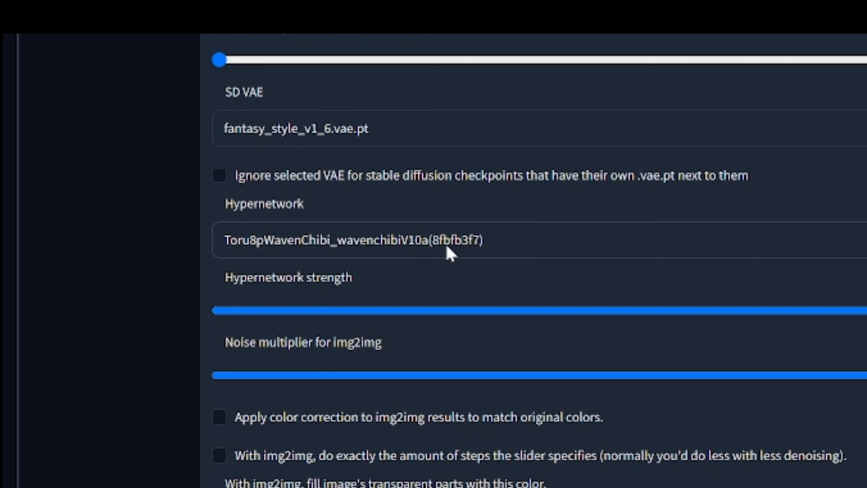
left_click(366, 298)
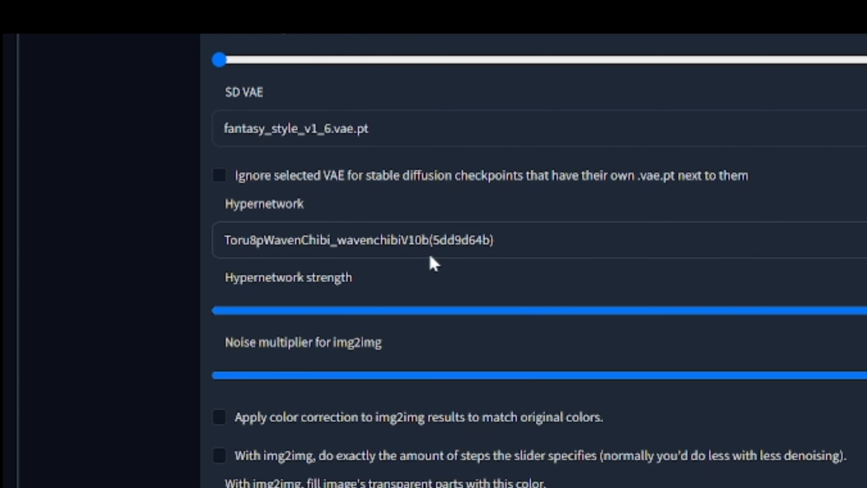
left_click(451, 285)
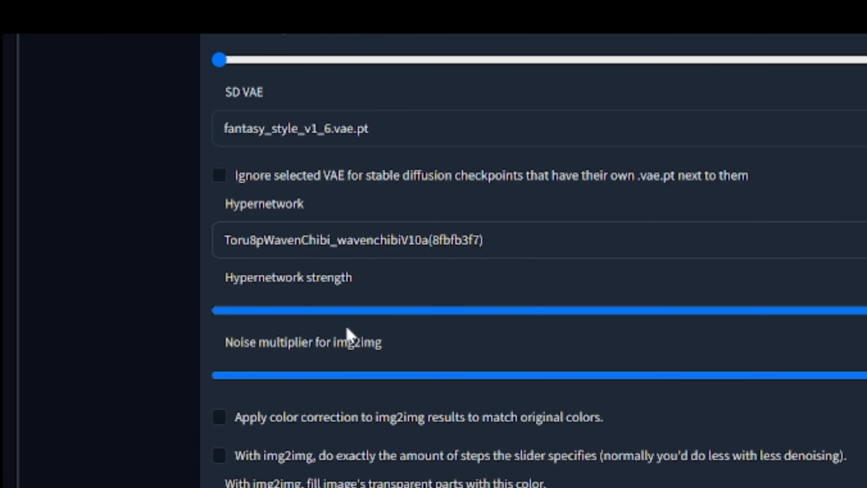
scroll(533, 261, "up", 20)
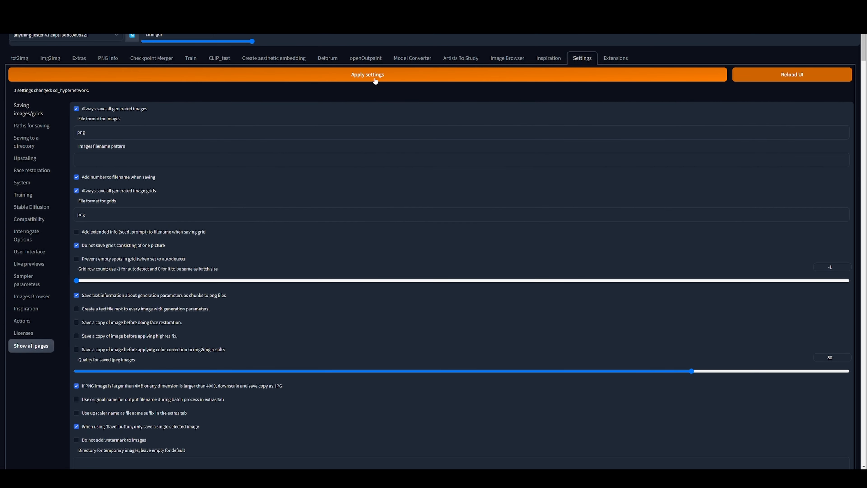
left_click(374, 78)
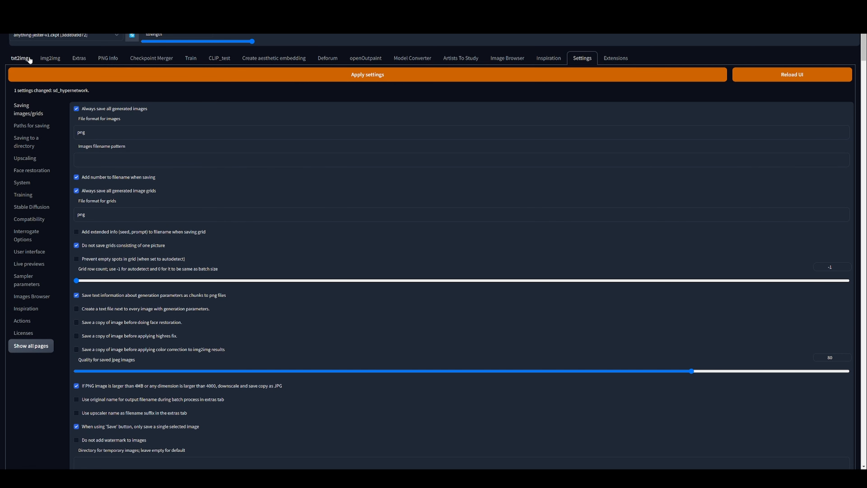
- Set up img2img with prompt "an illustration of DBjesterkasu, (1boy:0.1)", negative prompt "bad_prompt_version2, sketch by bad-artist", DPM++ 2M sampling and 35 steps
left_click(42, 59)
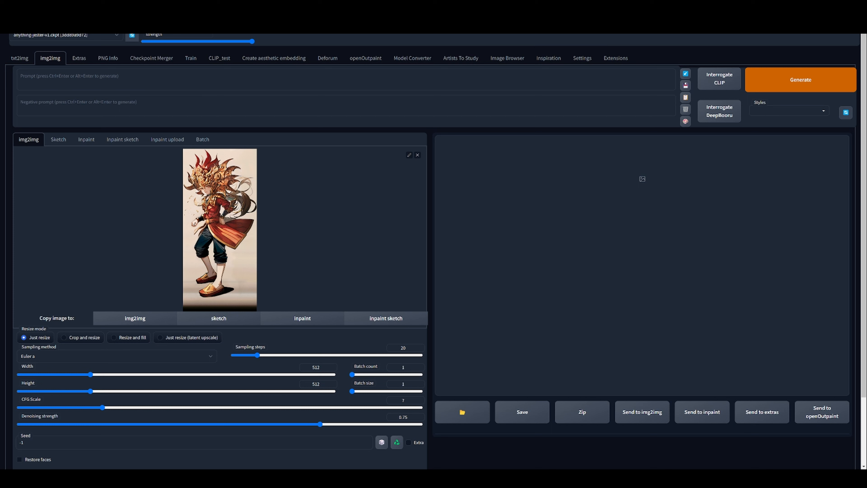
left_click(57, 77)
type("an illustration of DBjesterkasu, (1boy:0.1)")
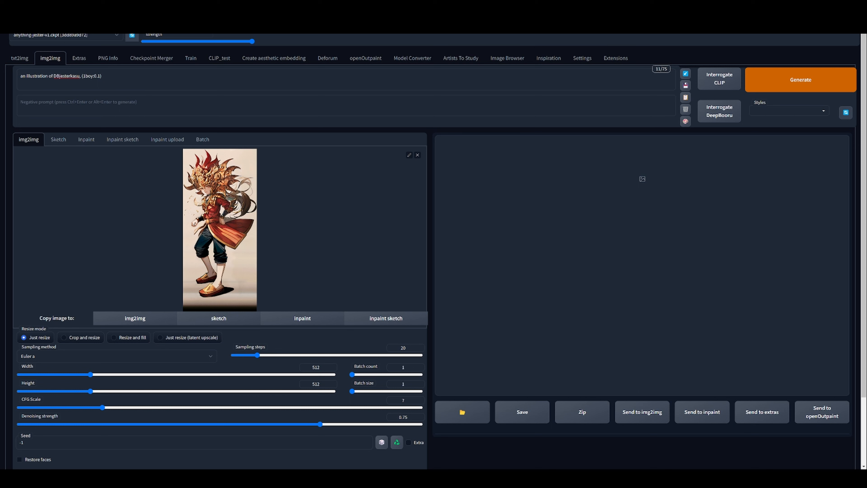
left_click(148, 108)
key("ctrl+v")
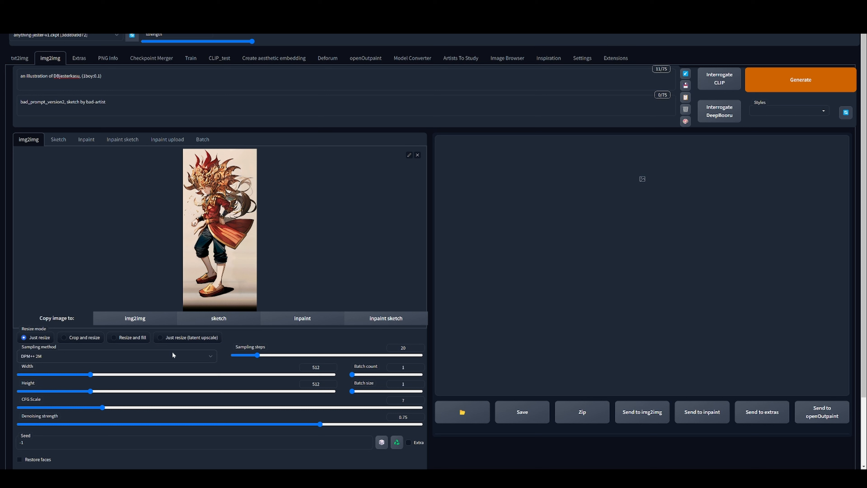
left_click_drag(257, 355, 279, 357)
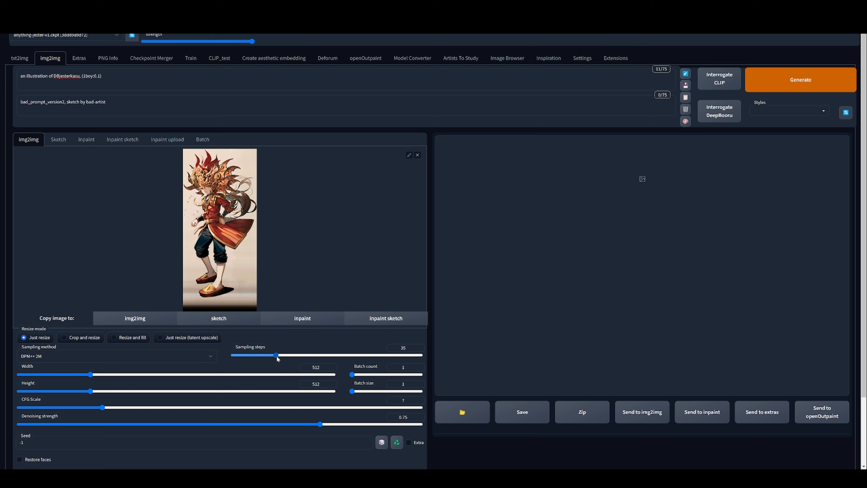
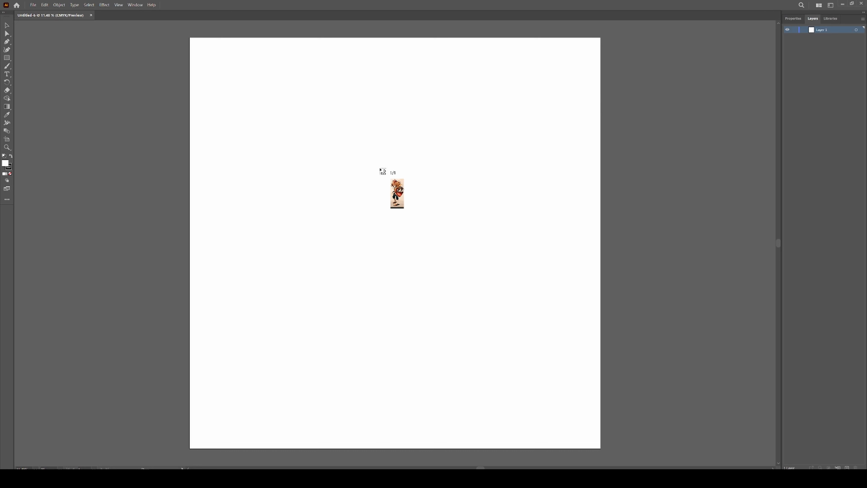
- Switch to Illustrator, place the full-body character image on the artboard and scale it up to most of the artboard's height
left_click(380, 169)
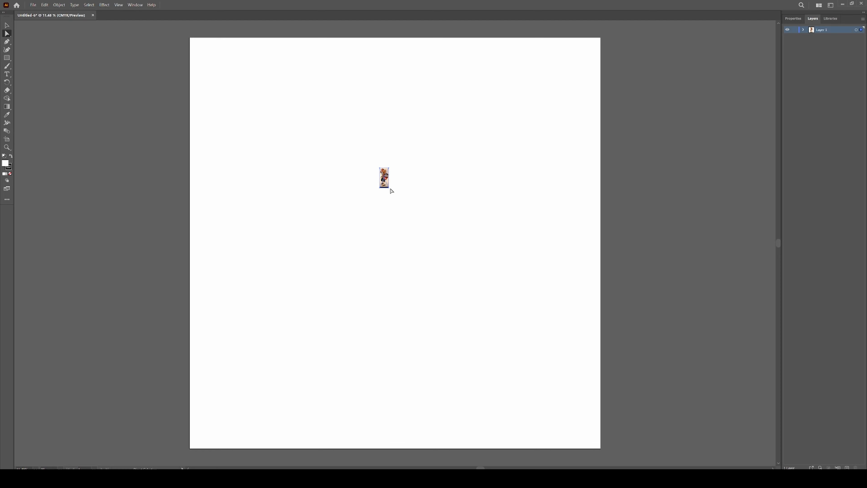
key("v")
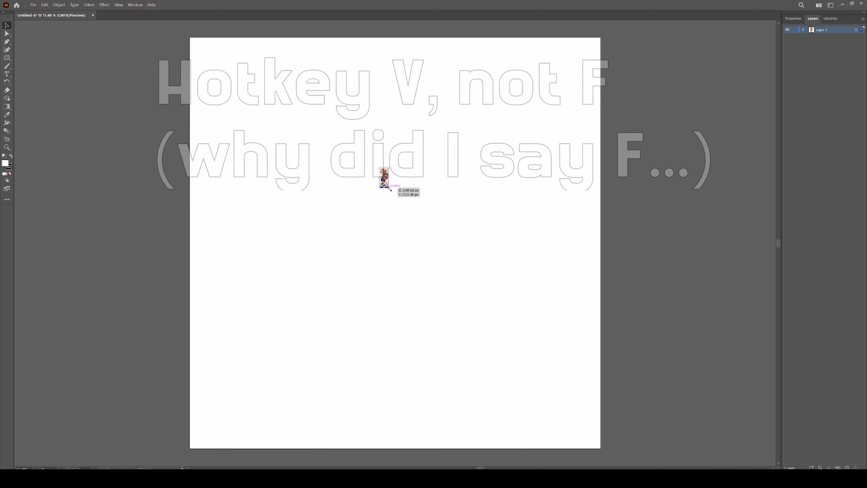
left_click_drag(390, 188, 629, 382)
key("a")
left_click_drag(474, 311, 421, 224)
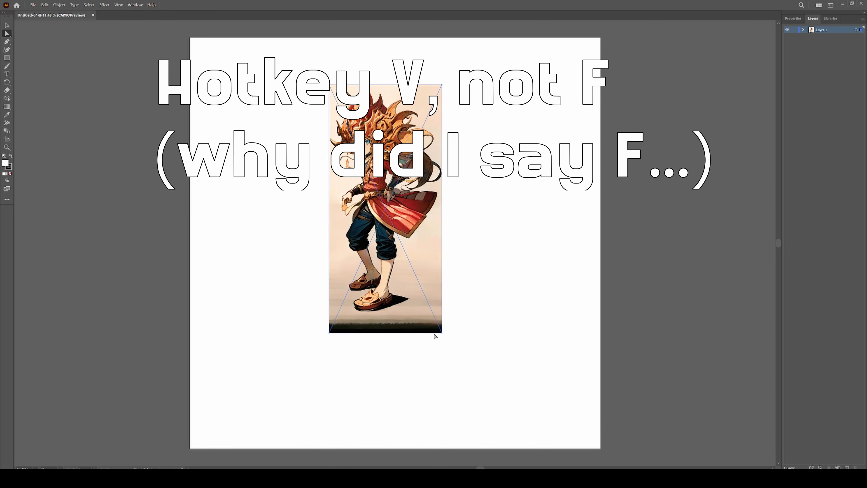
key("v")
left_click_drag(443, 332, 528, 406)
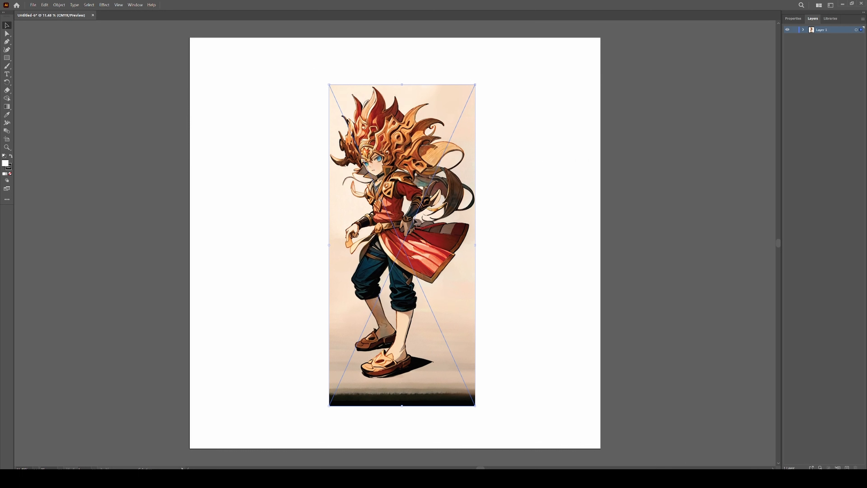
- Reposition the enlarged image up and to the left, and apply a move of -215.3846 px horizontally and 65.3846 px vertically
key("a")
mouse_move(436, 228)
left_mouse_down()
mouse_move(439, 214)
mouse_move(431, 218)
left_mouse_up()
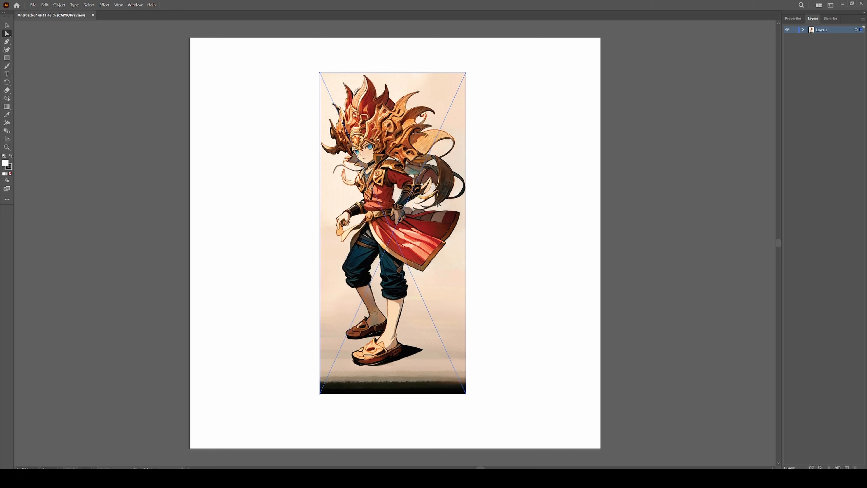
key("Return")
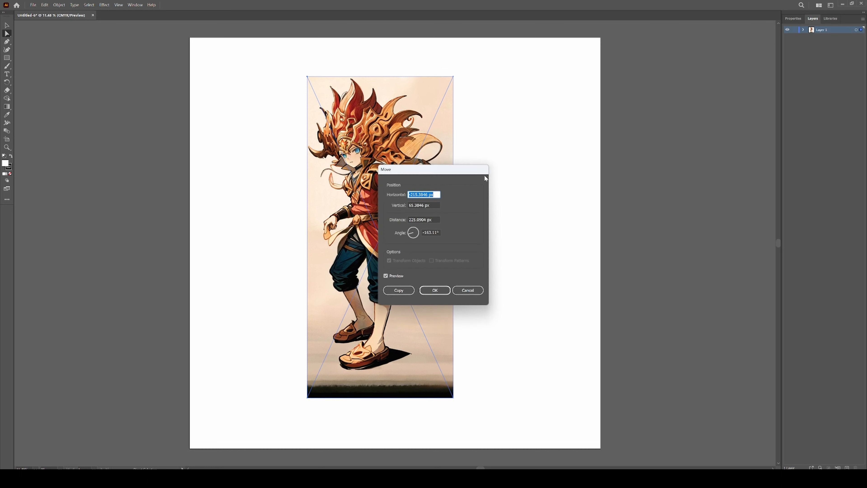
left_click(431, 288)
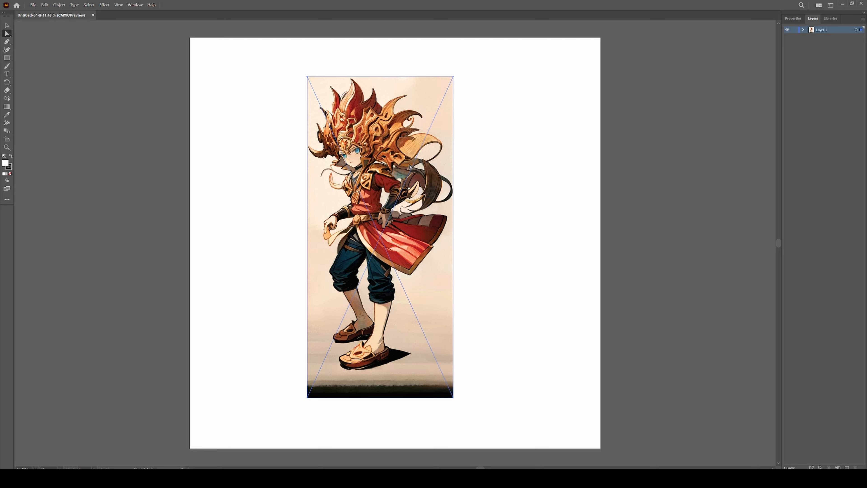
- Open Image Trace for the selected character image and trace it with the High Fidelity Photo preset
left_click(136, 4)
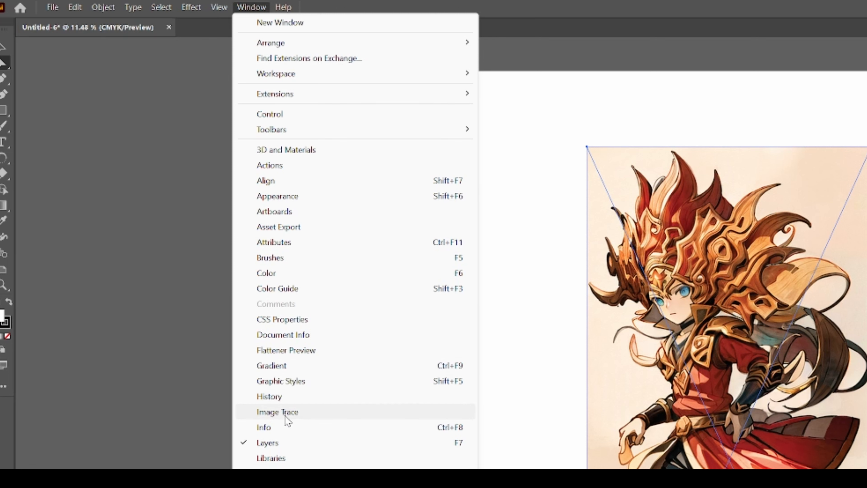
left_click(277, 412)
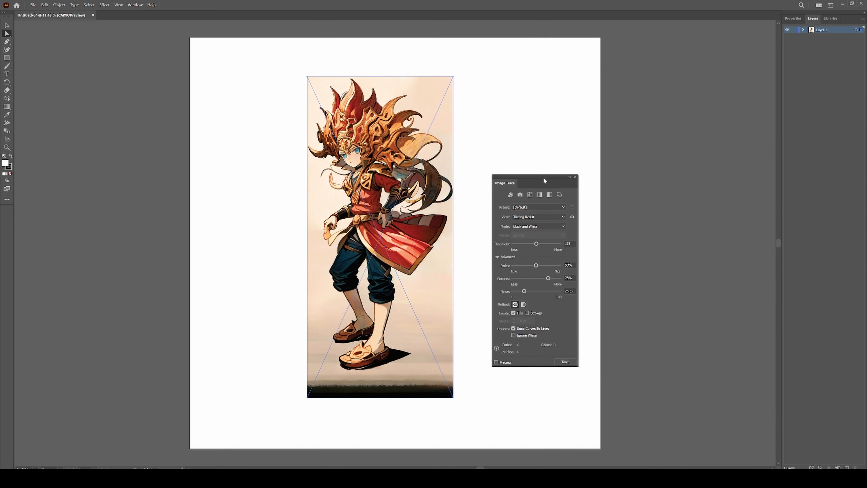
left_click_drag(543, 177, 536, 179)
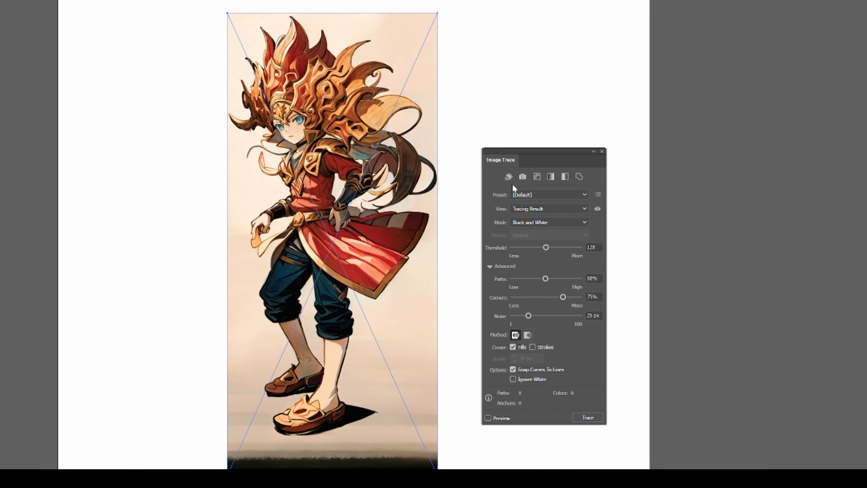
left_click(536, 196)
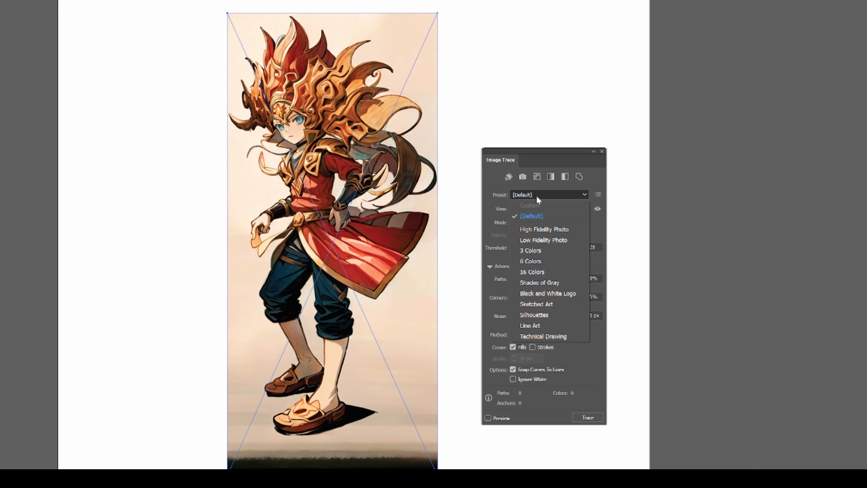
left_click(542, 229)
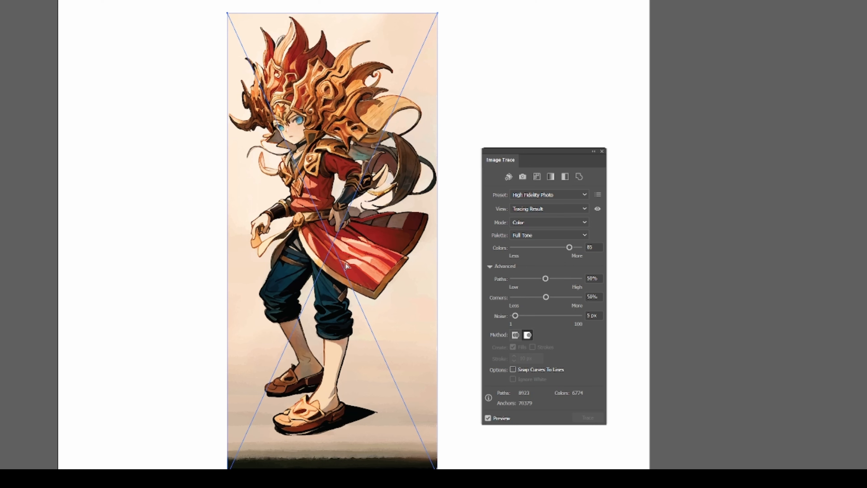
- Examine the High Fidelity Photo trace up close around the face, headdress, shoulder armour and clothing
scroll(310, 212, "up", 2)
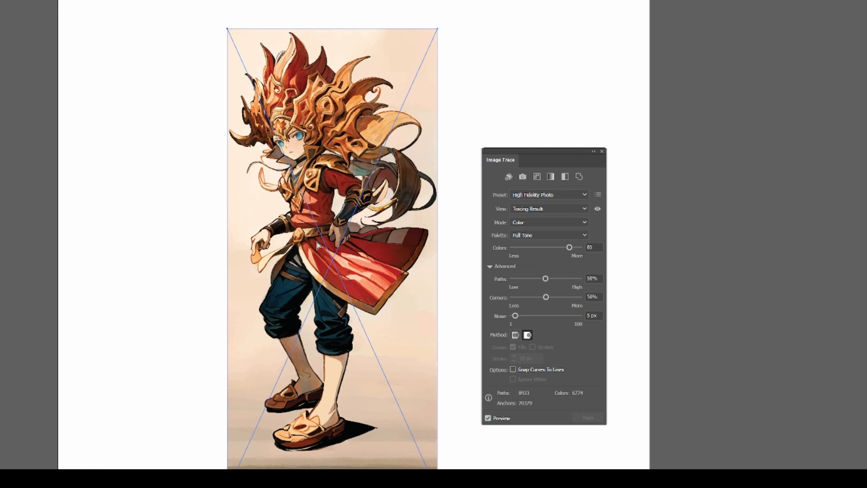
scroll(314, 243, "up", 1)
scroll(315, 243, "left", 1)
scroll(315, 245, "up", 3)
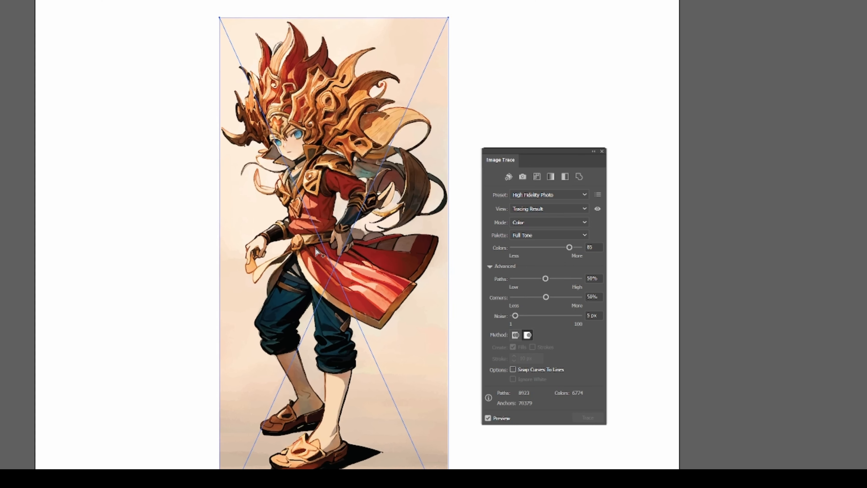
scroll(317, 253, "up", 1)
scroll(289, 112, "down", 2)
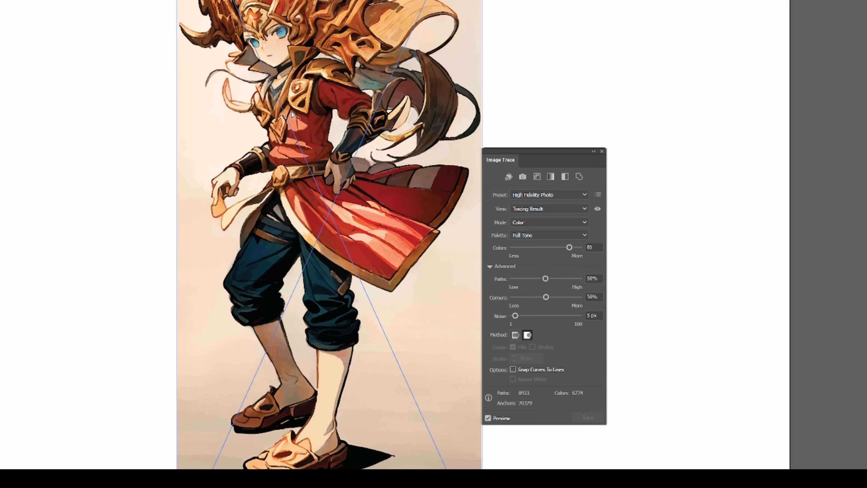
scroll(275, 34, "up", 3)
scroll(286, 80, "up", 1)
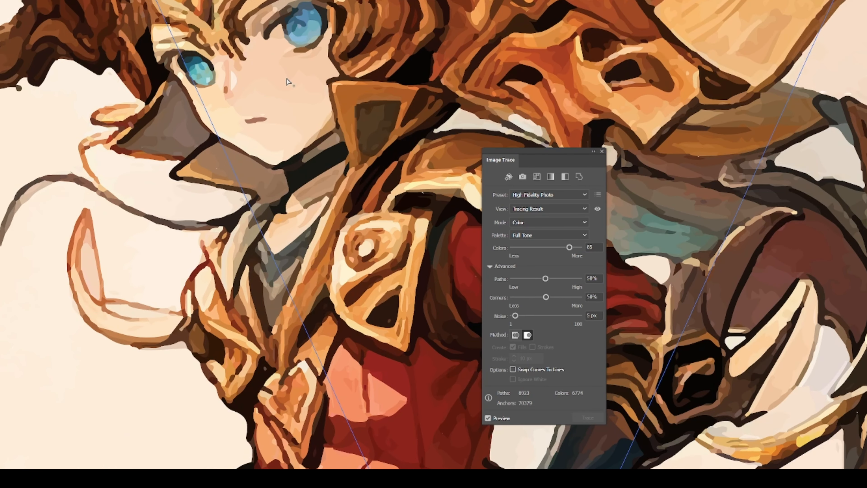
scroll(369, 46, "down", 1)
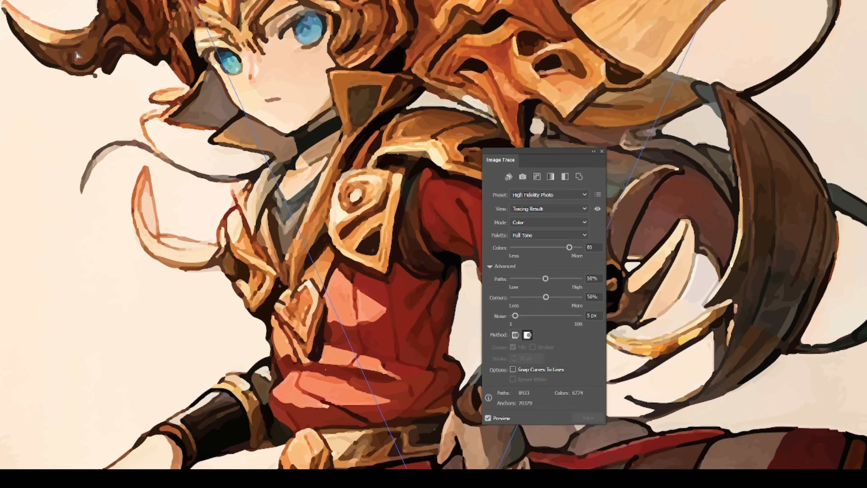
scroll(400, 160, "up", 1)
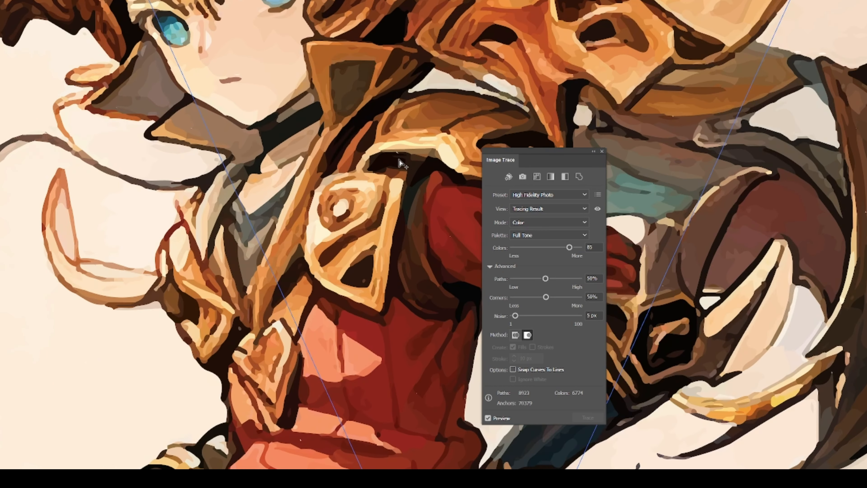
scroll(345, 215, "down", 5)
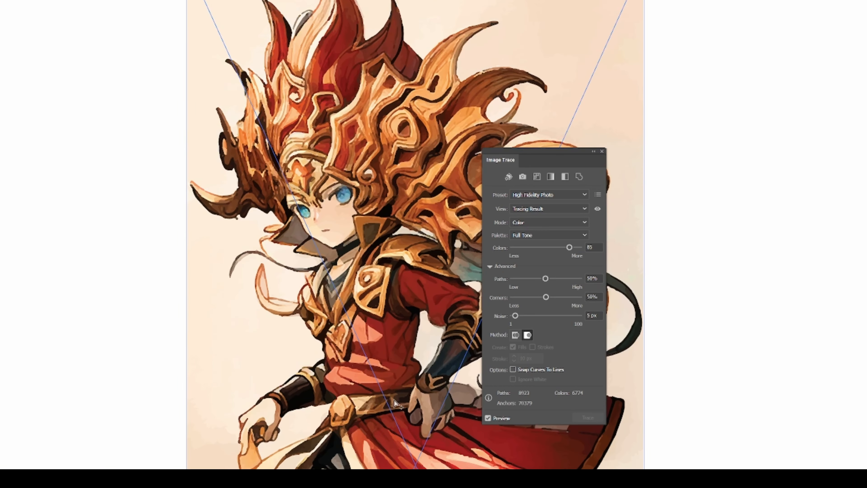
scroll(362, 294, "up", 6)
scroll(307, 426, "down", 3)
scroll(88, 398, "down", 4)
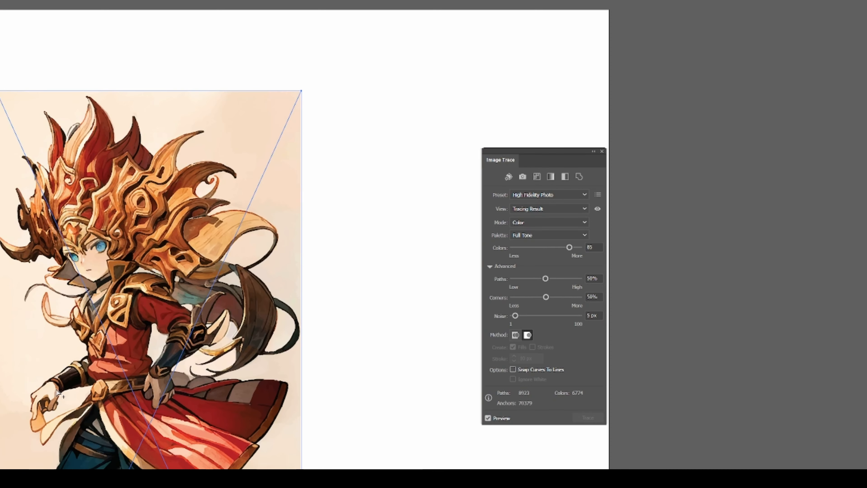
scroll(174, 434, "up", 1)
scroll(131, 435, "down", 3)
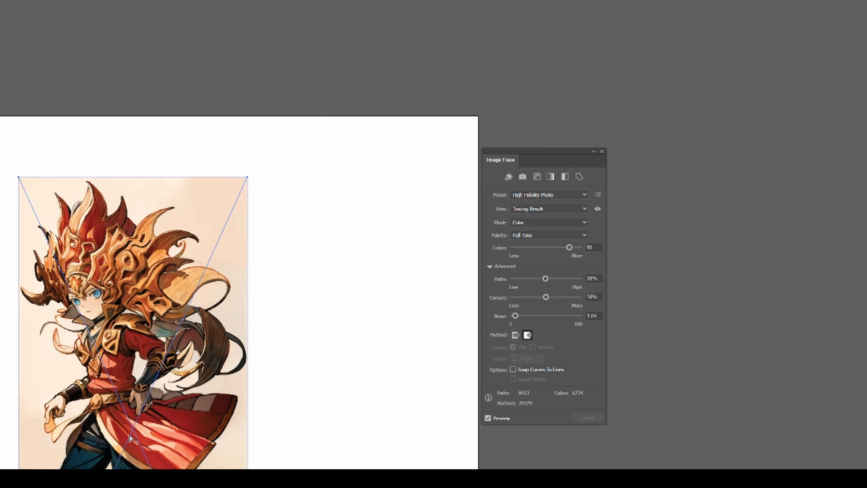
mouse_move(149, 346)
left_mouse_down()
mouse_move(313, 269)
mouse_move(388, 198)
left_mouse_up()
- Retrace the character with the Low Fidelity Photo preset and move the Image Trace settings clear of the artwork
left_click(542, 195)
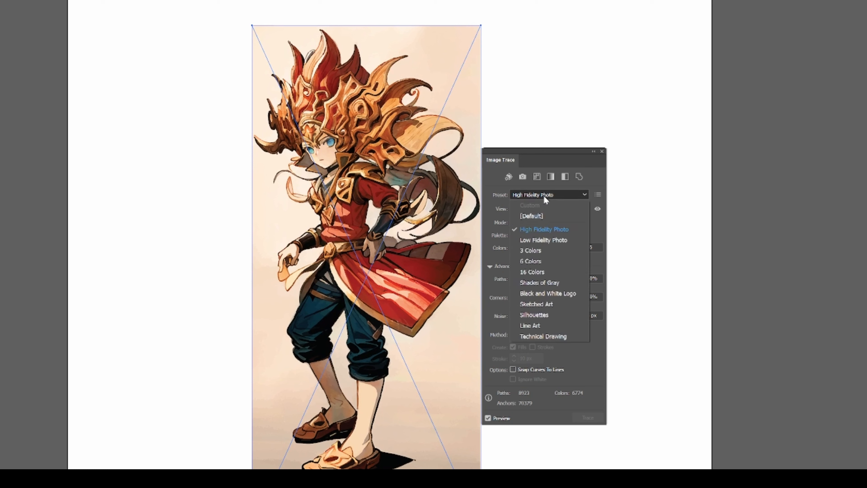
left_click(549, 241)
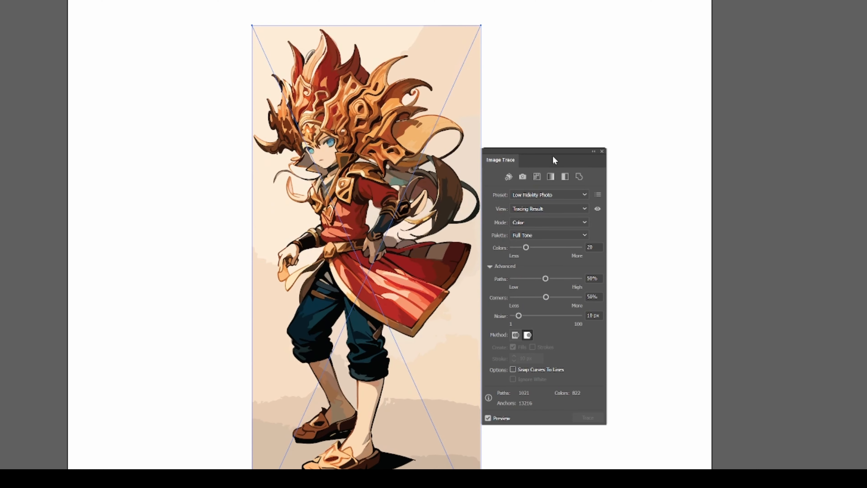
left_click_drag(549, 159, 602, 153)
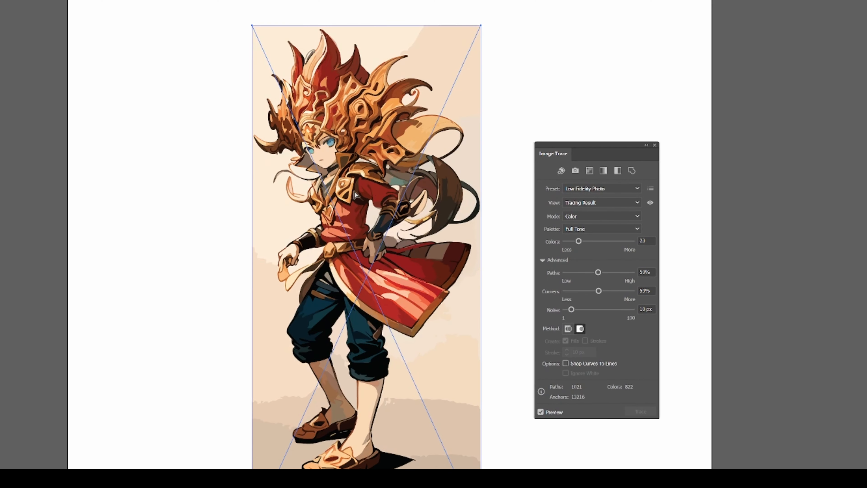
- Inspect the Low Fidelity Photo trace up close around the face, headdress and outfit, and return to the full figure
scroll(352, 188, "up", 3)
scroll(339, 121, "down", 3)
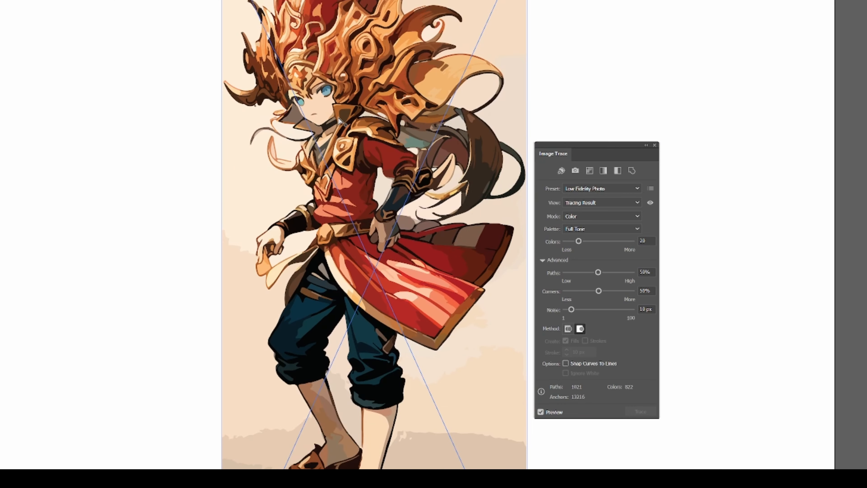
scroll(307, 35, "up", 3)
scroll(306, 35, "up", 1)
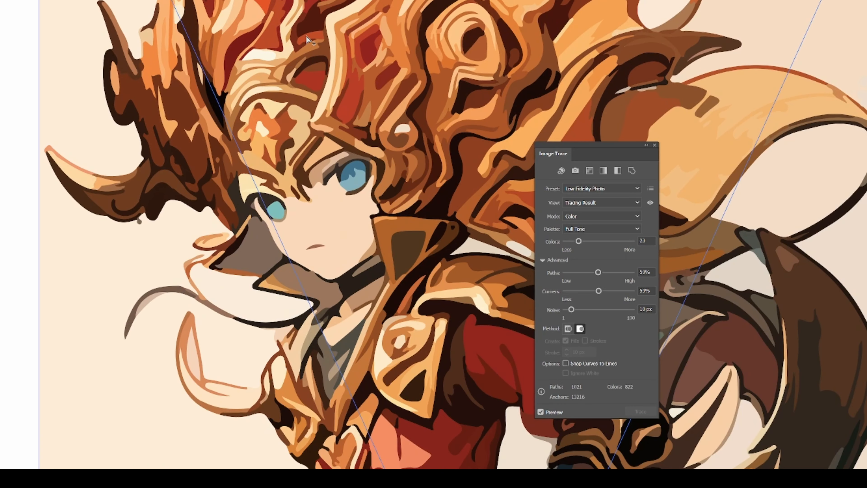
scroll(317, 43, "down", 1)
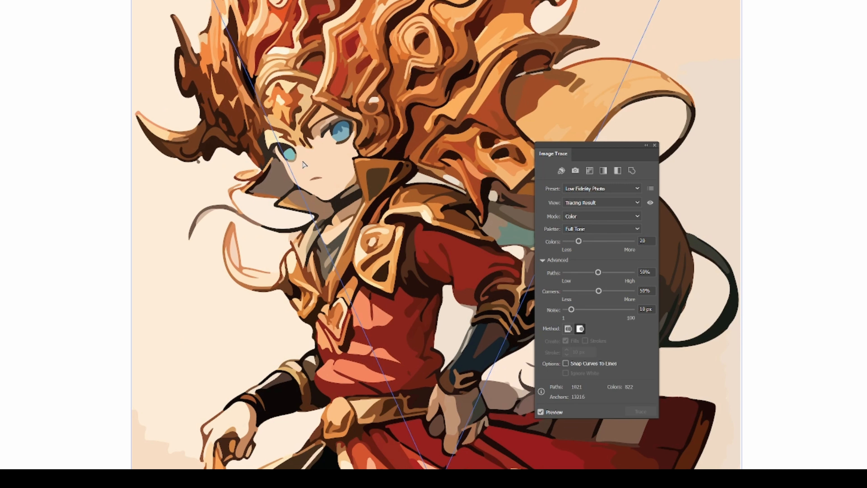
scroll(422, 268, "down", 1)
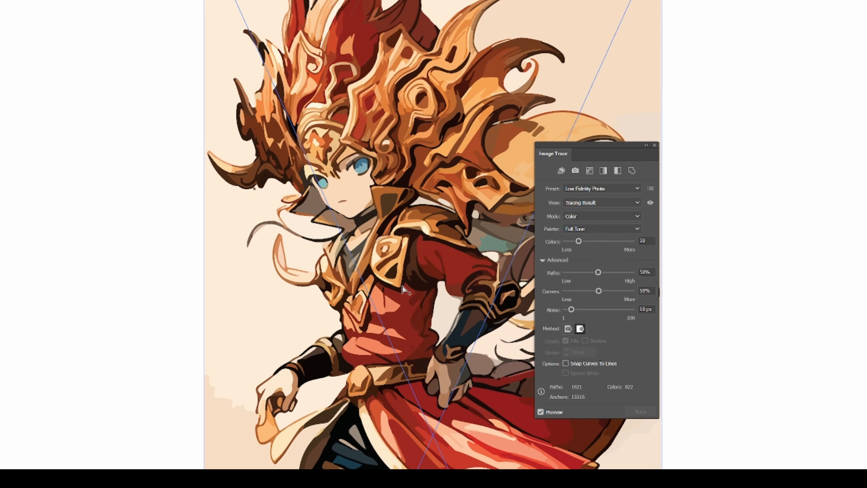
scroll(403, 283, "down", 1)
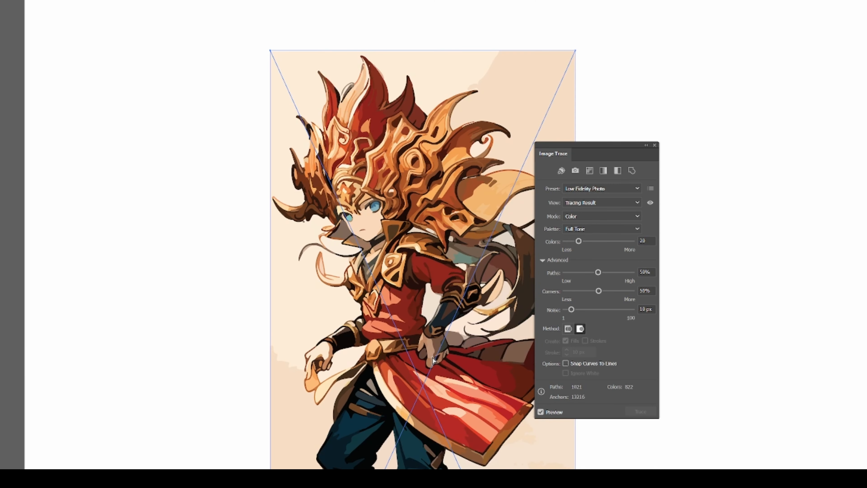
left_click_drag(451, 369, 373, 275)
scroll(373, 276, "down", 1)
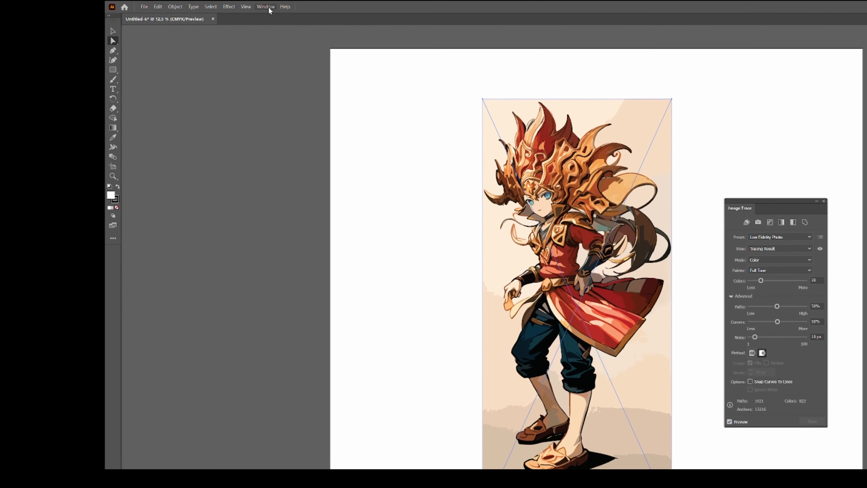
- Expand the traced character into editable vector paths with Object and Fill enabled
left_click(148, 5)
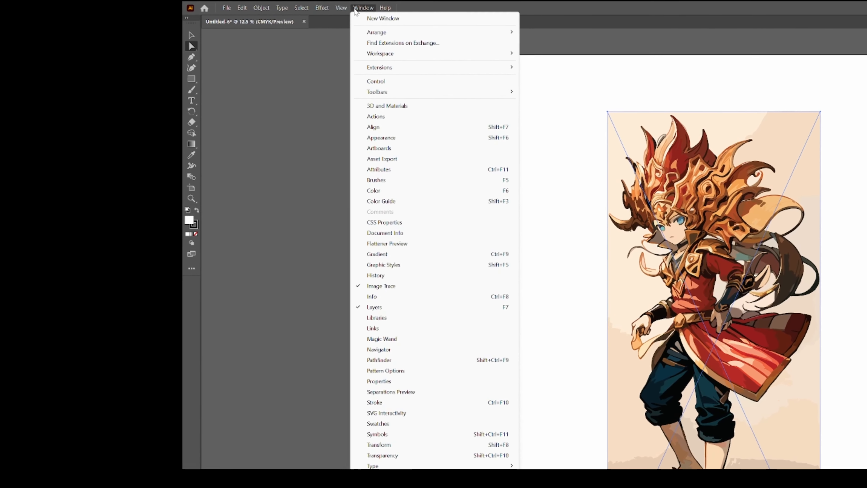
mouse_move(242, 8)
mouse_move(282, 7)
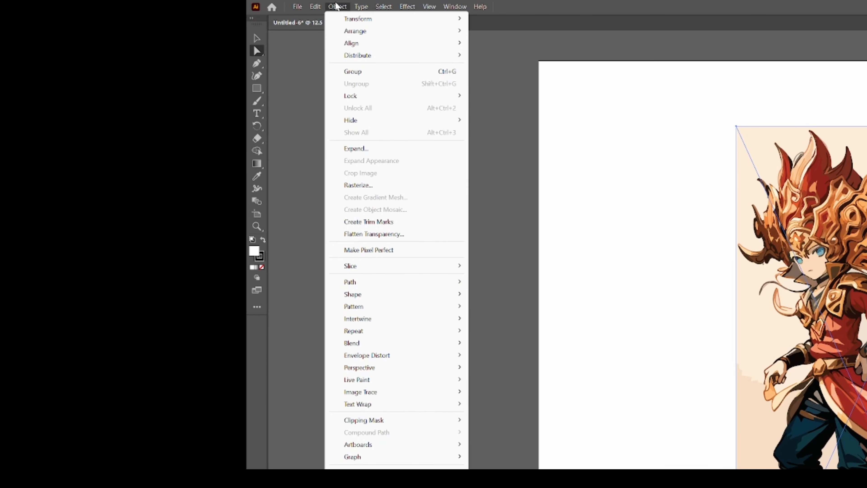
left_click(371, 152)
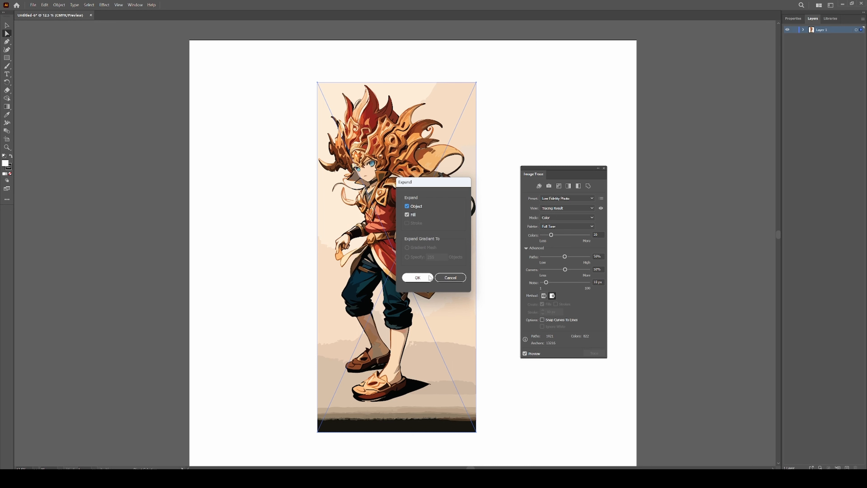
left_click(417, 278)
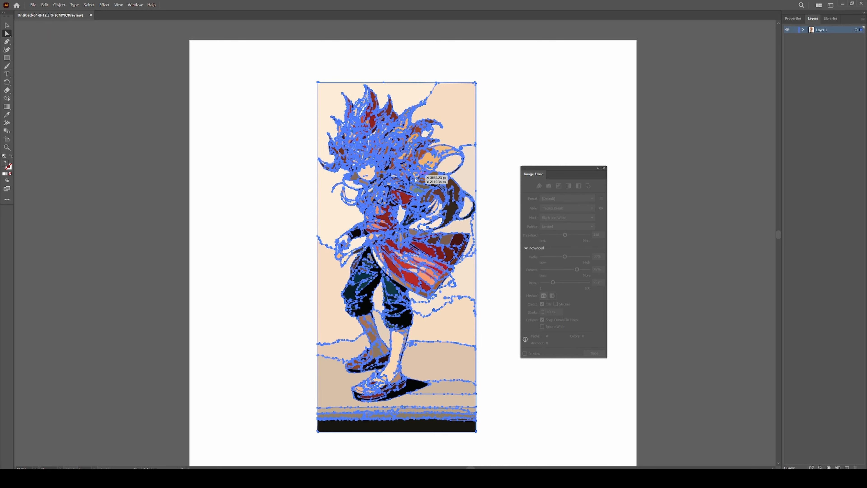
- Unfold Layer 1 and its nested groups to list the individual vector paths of the expanded trace
scroll(476, 150, "up", 1)
left_click(800, 30)
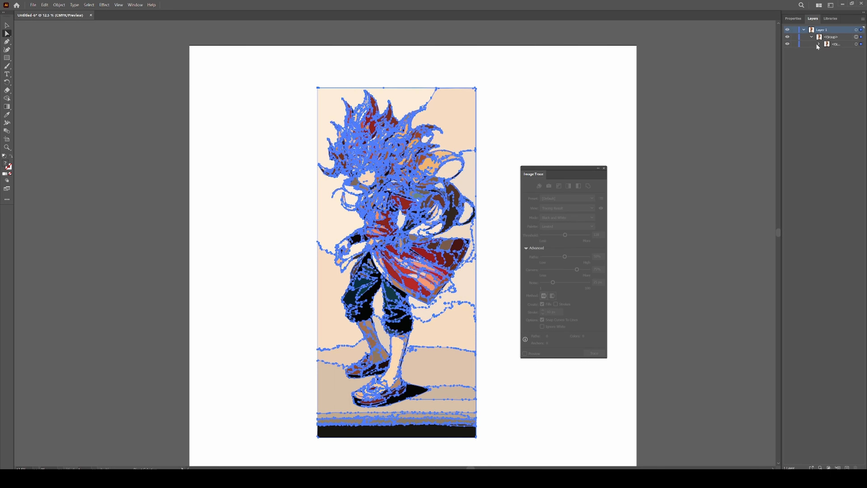
left_click(818, 45)
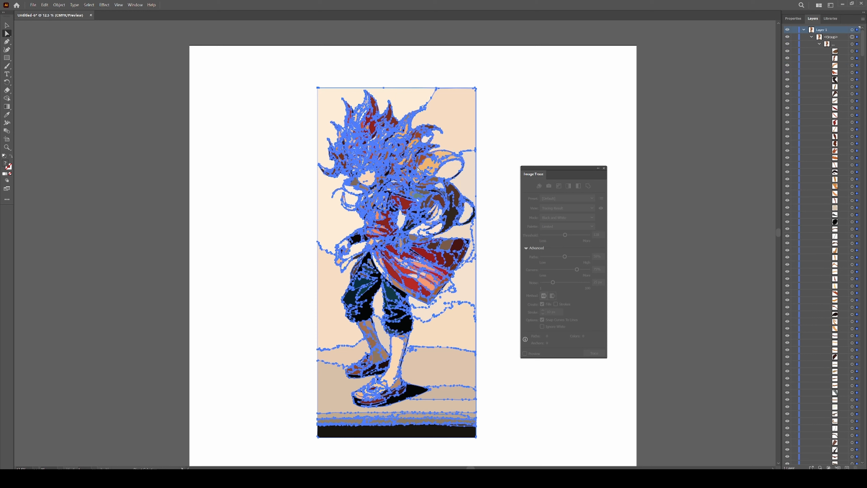
- Compare the path outlines with the Selection and Direct Selection tools, and deselect the expanded artwork with Direct Selection active
key("v")
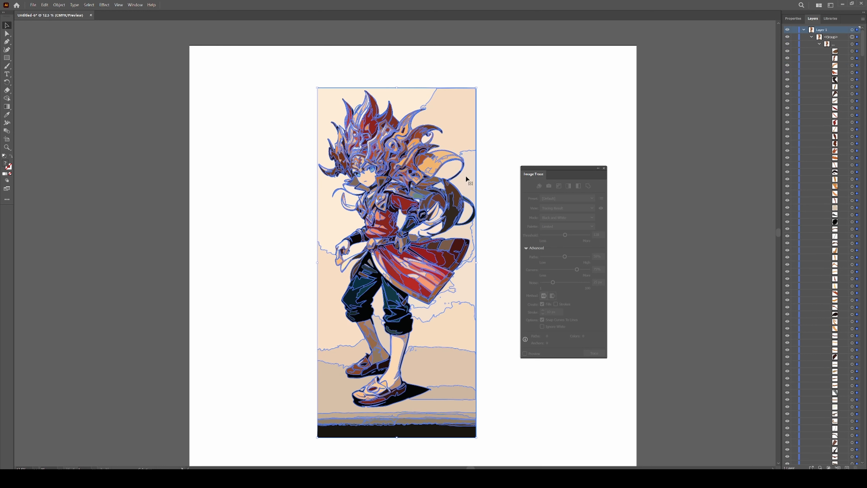
key("a")
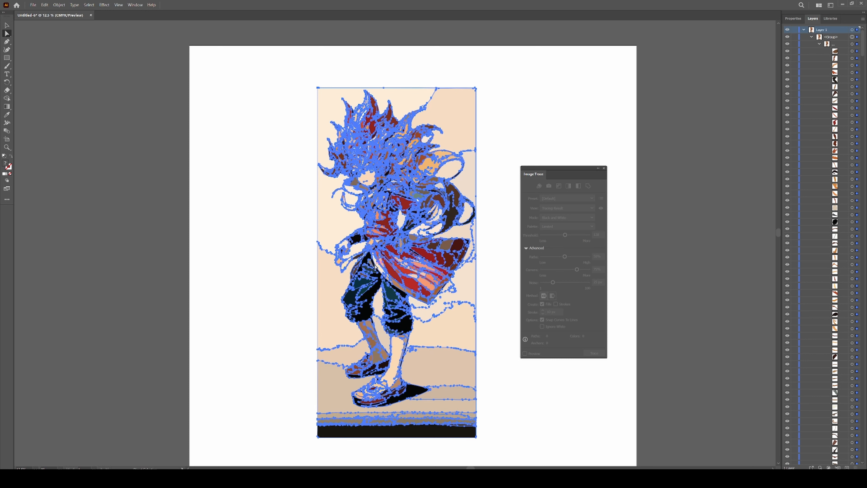
left_click(488, 308)
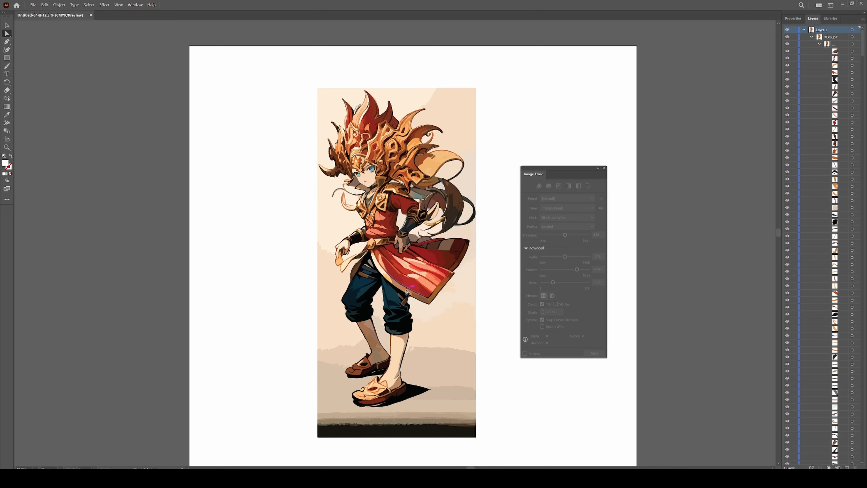